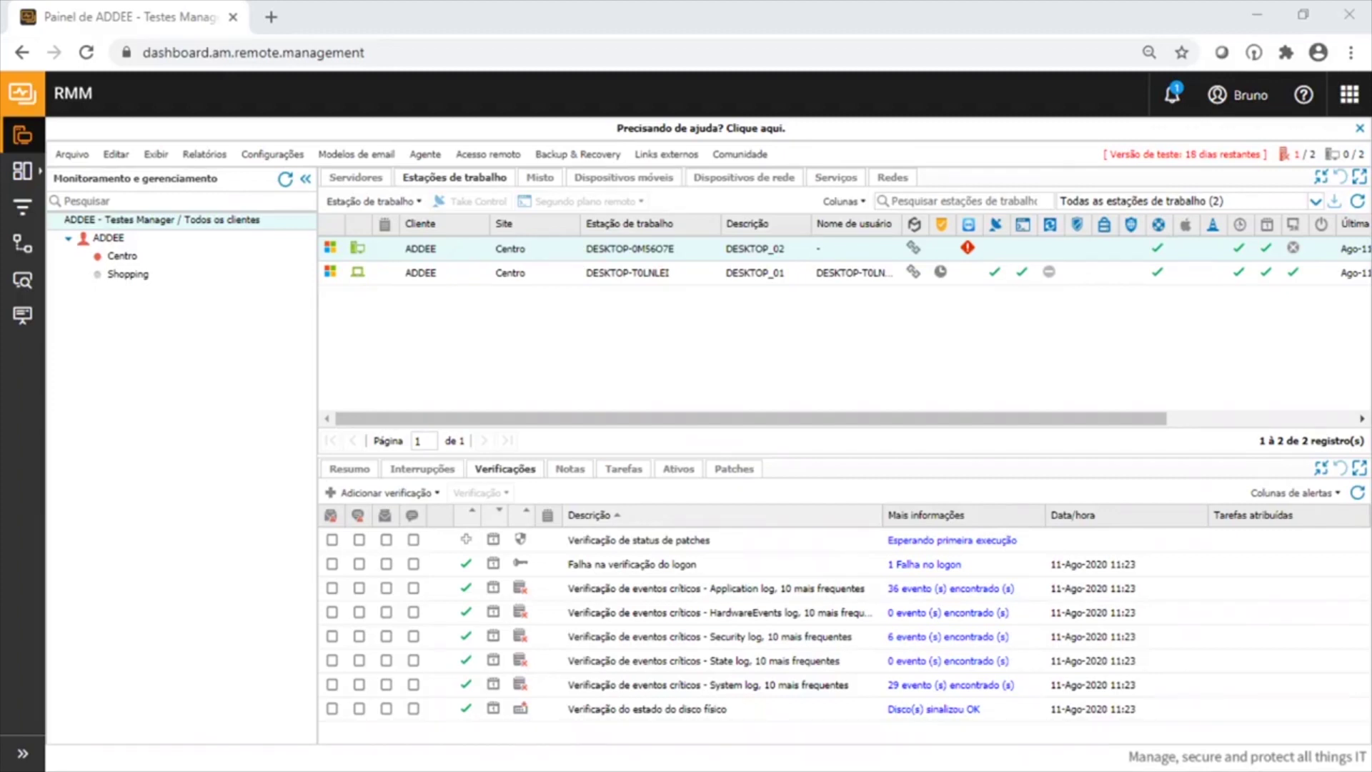
- Start a new automated task for workstation DESKTOP_02 using the script "Instalar software de um servidor", found by searching "instal"
{"action": "left_click", "coordinate": [618, 473]}
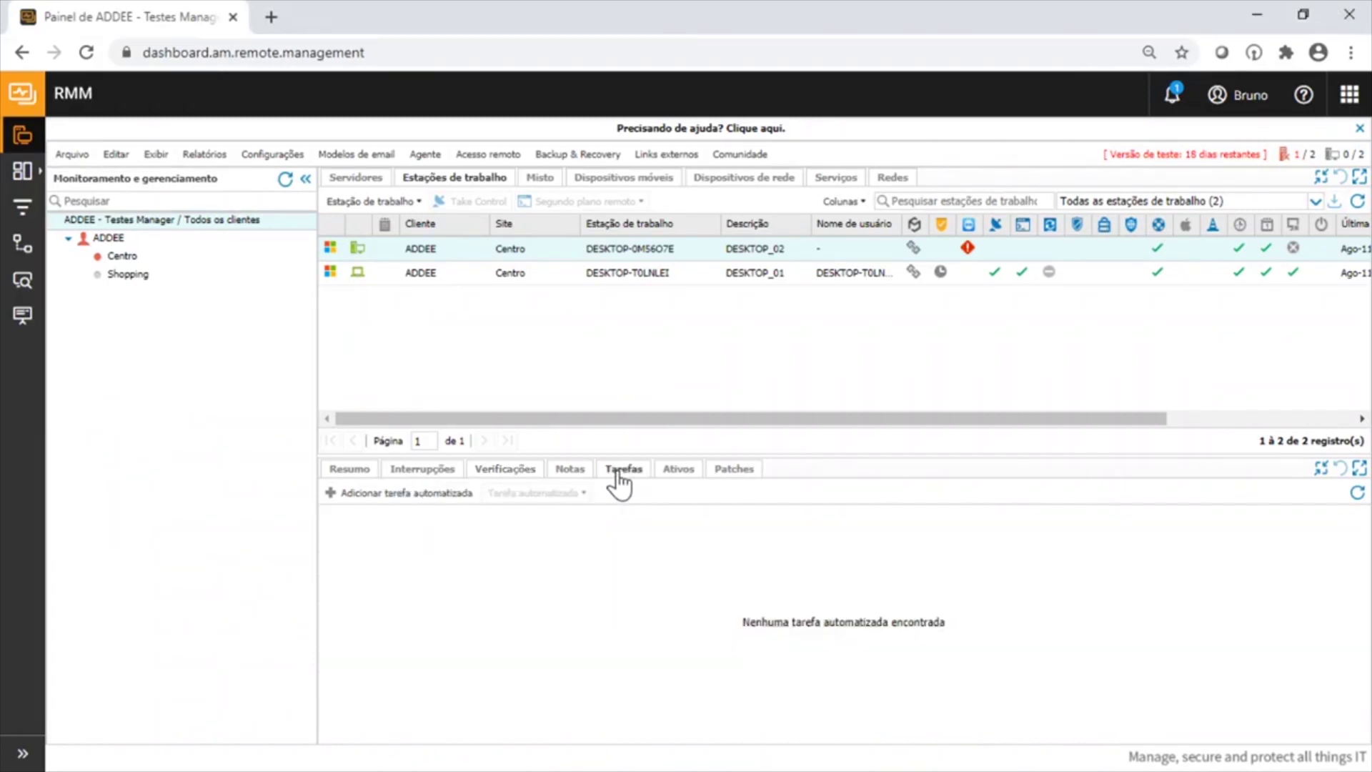
{"action": "left_click", "coordinate": [404, 502]}
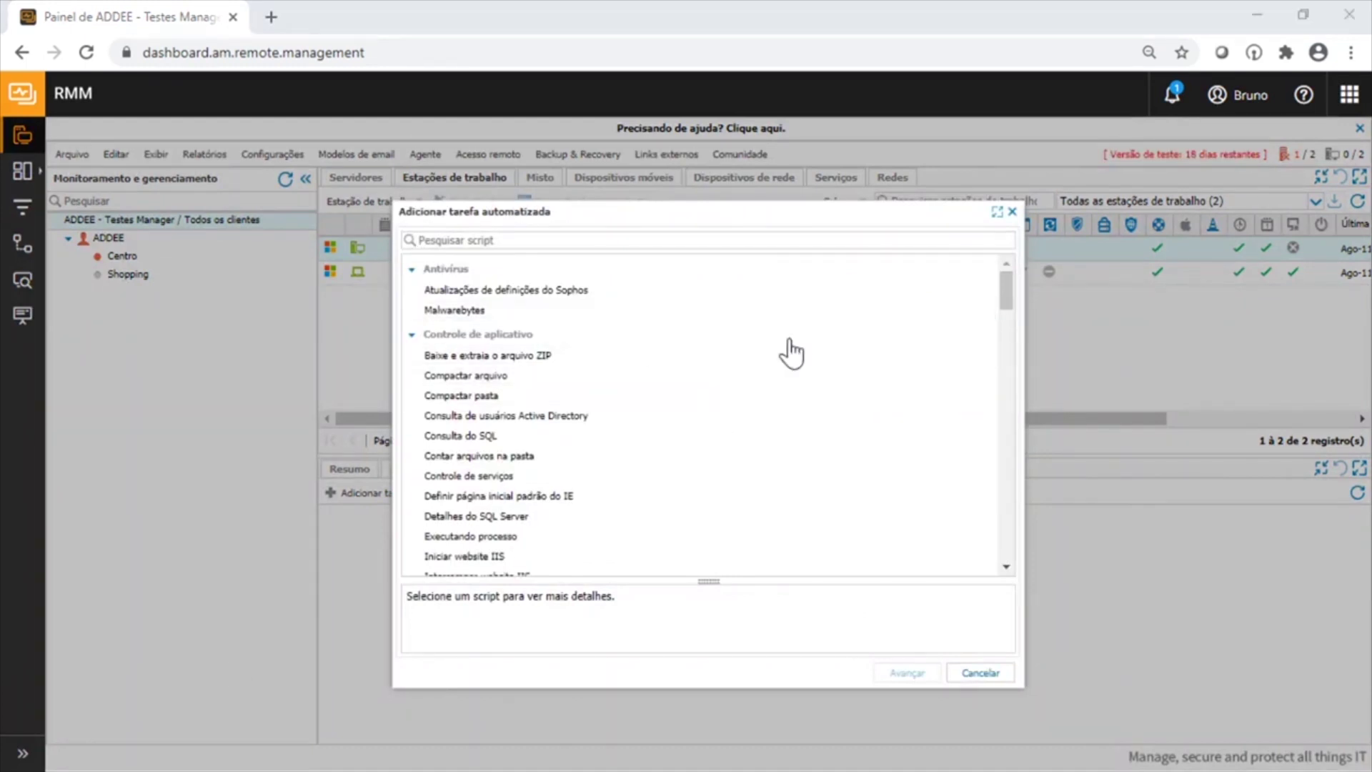
{"action": "left_click_drag", "start_coordinate": [1004, 288], "coordinate": [1000, 392]}
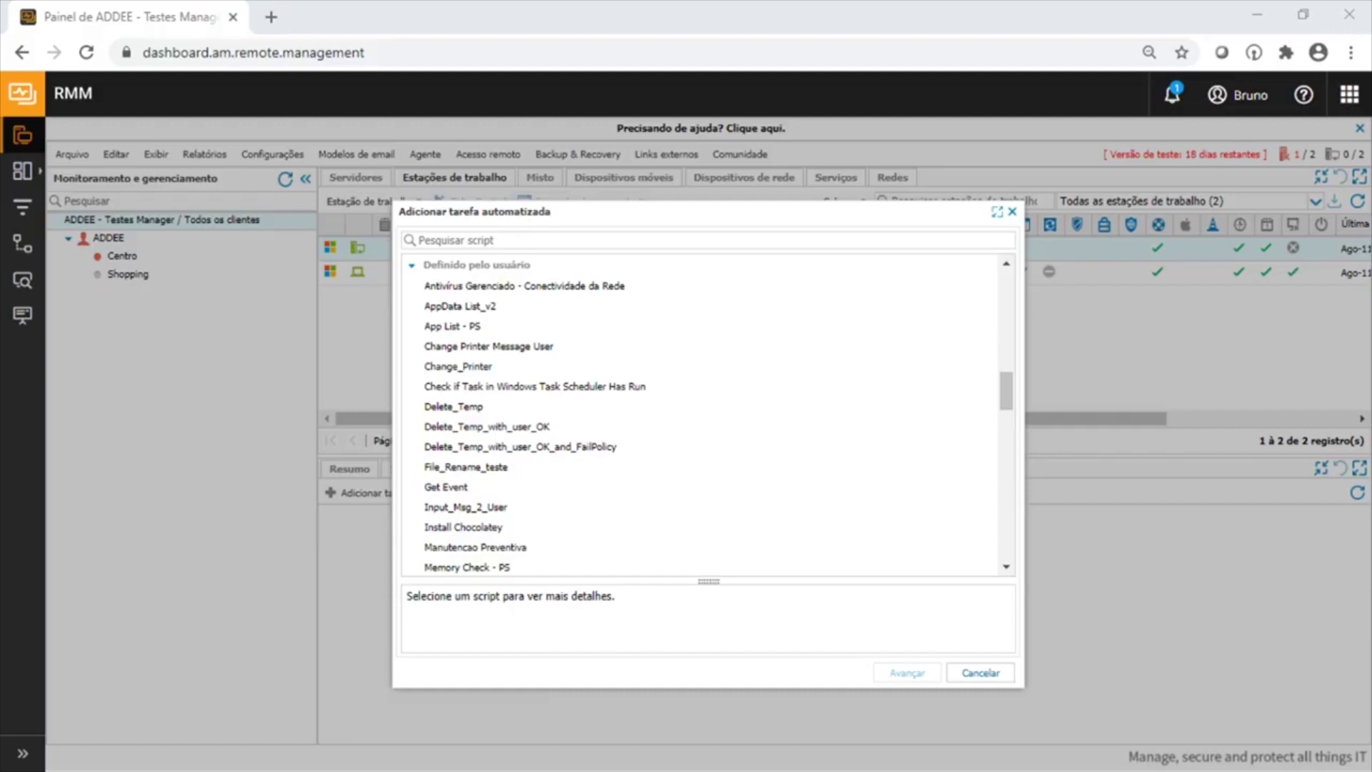
{"action": "left_click", "coordinate": [422, 239]}
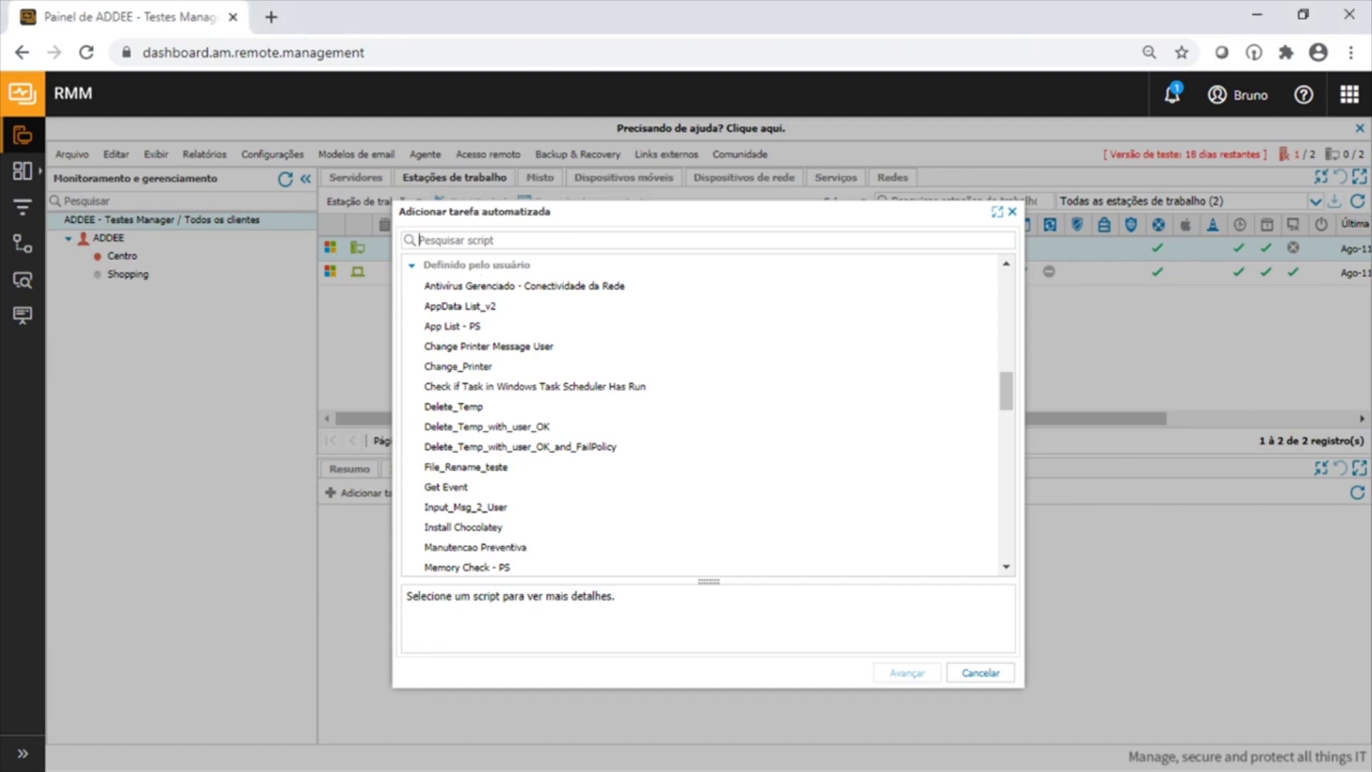
{"action": "type", "text": "instal"}
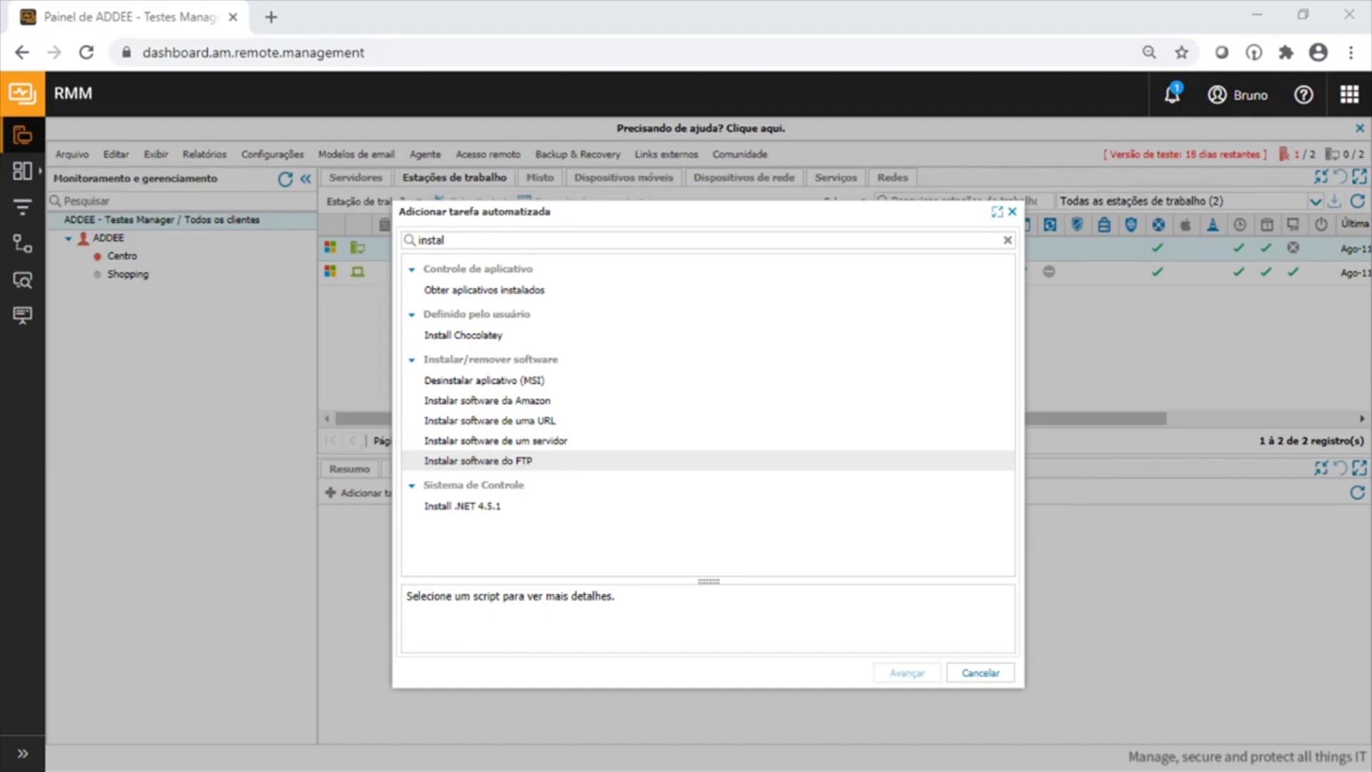
{"action": "left_click", "coordinate": [465, 439]}
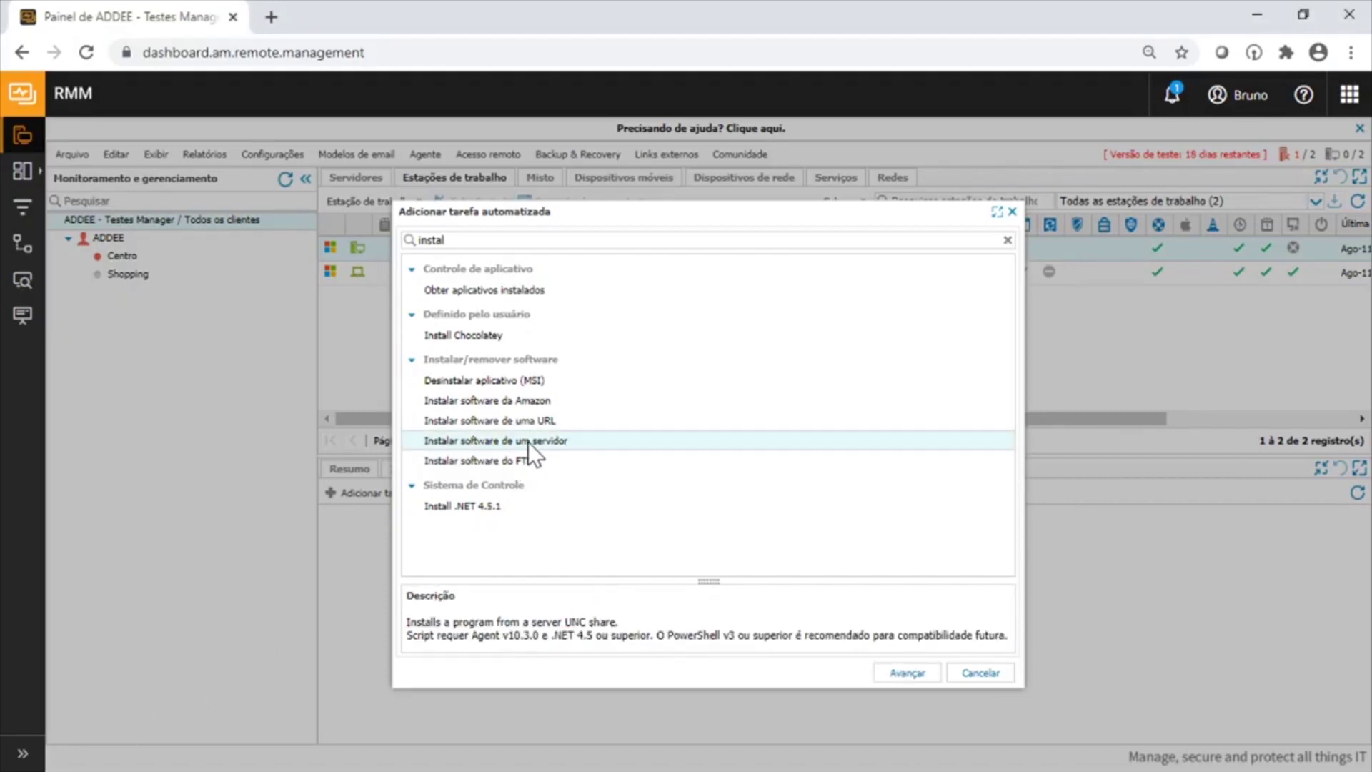
{"action": "left_click", "coordinate": [905, 673]}
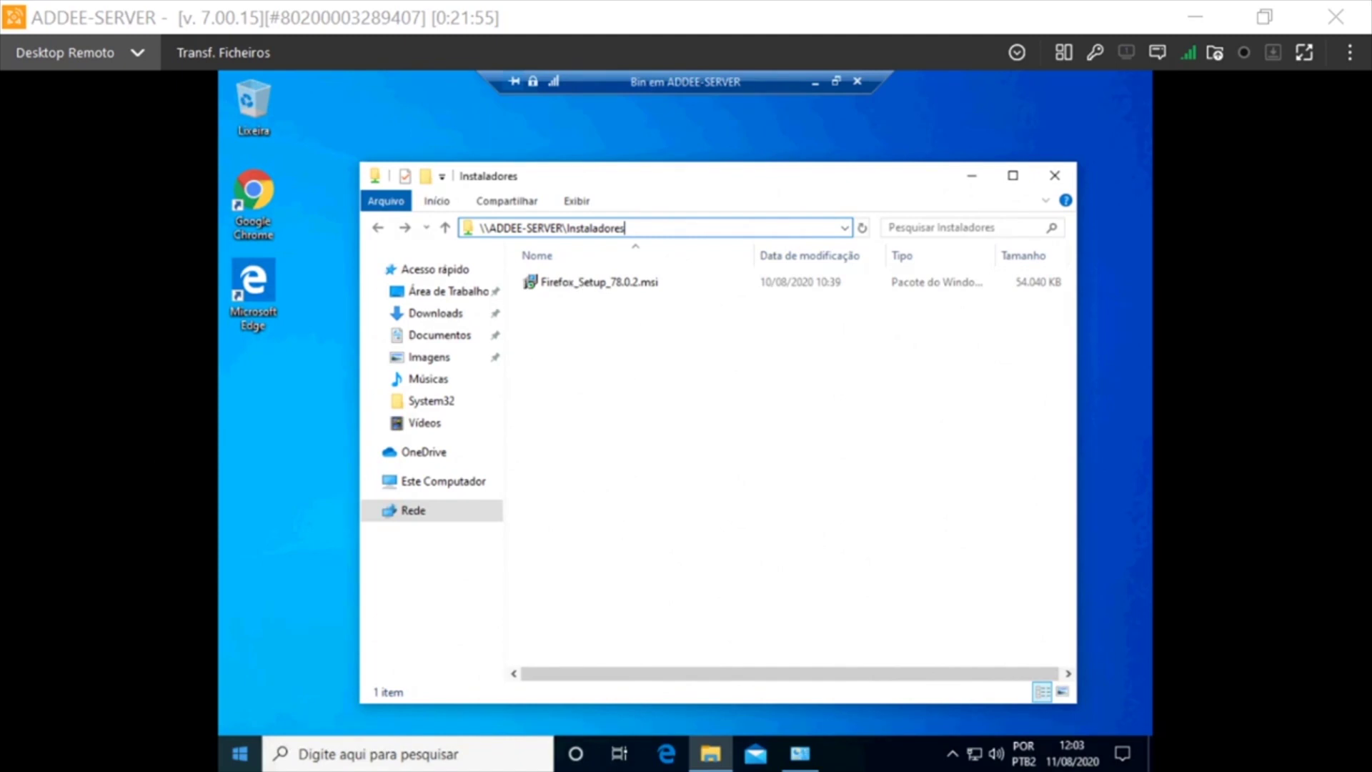
- On the remote desktop, open the share \\ADDEE-SERVER\Instaladores, check the installed programs list, and return to the RMM dashboard
{"action": "key", "text": "Return"}
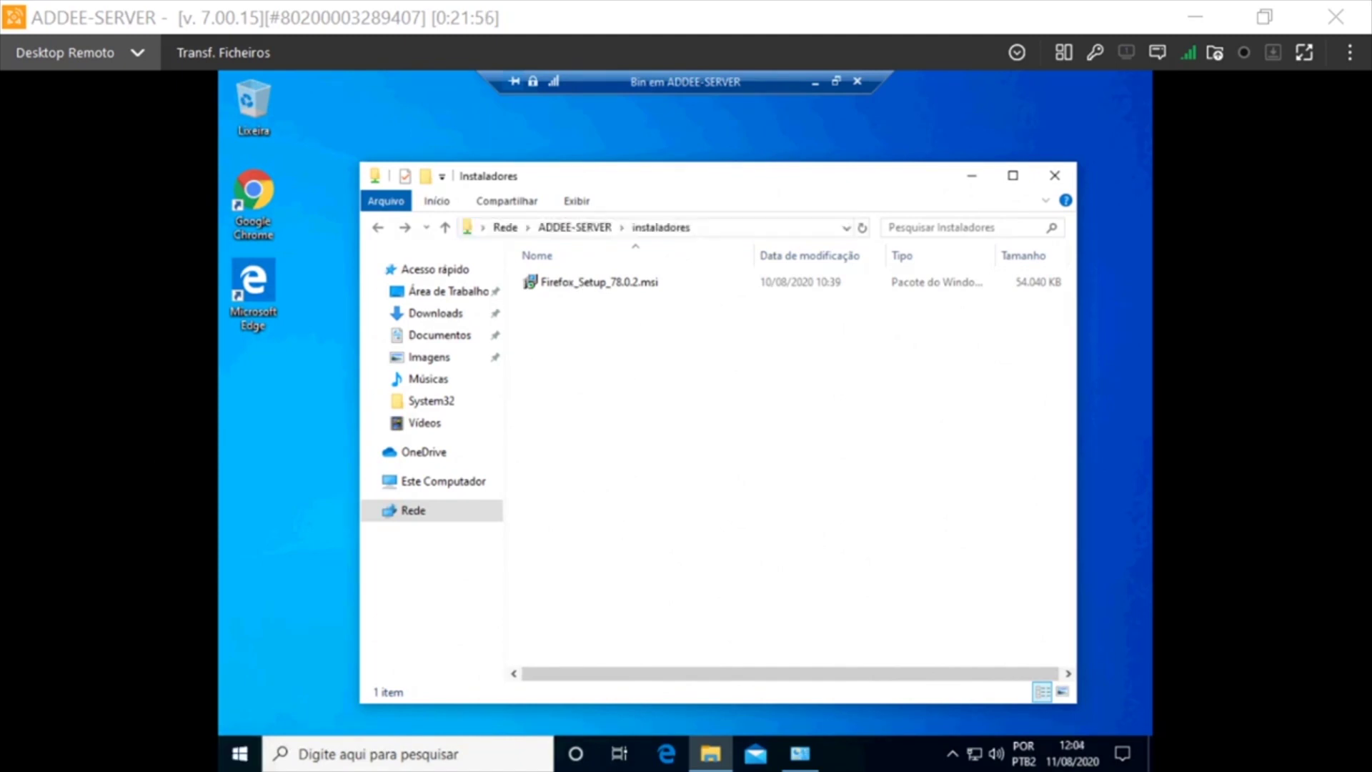
{"action": "left_click", "coordinate": [803, 762]}
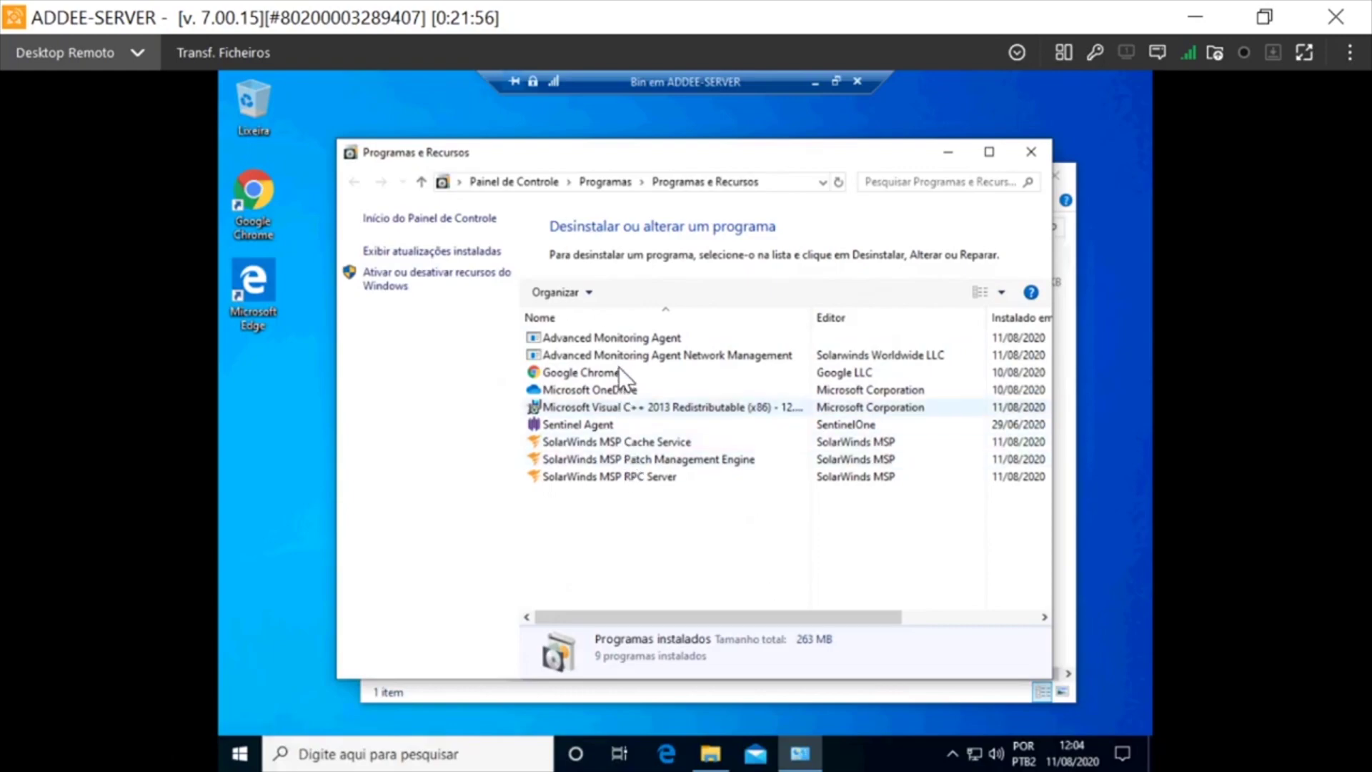
{"action": "key", "text": "alt+Tab"}
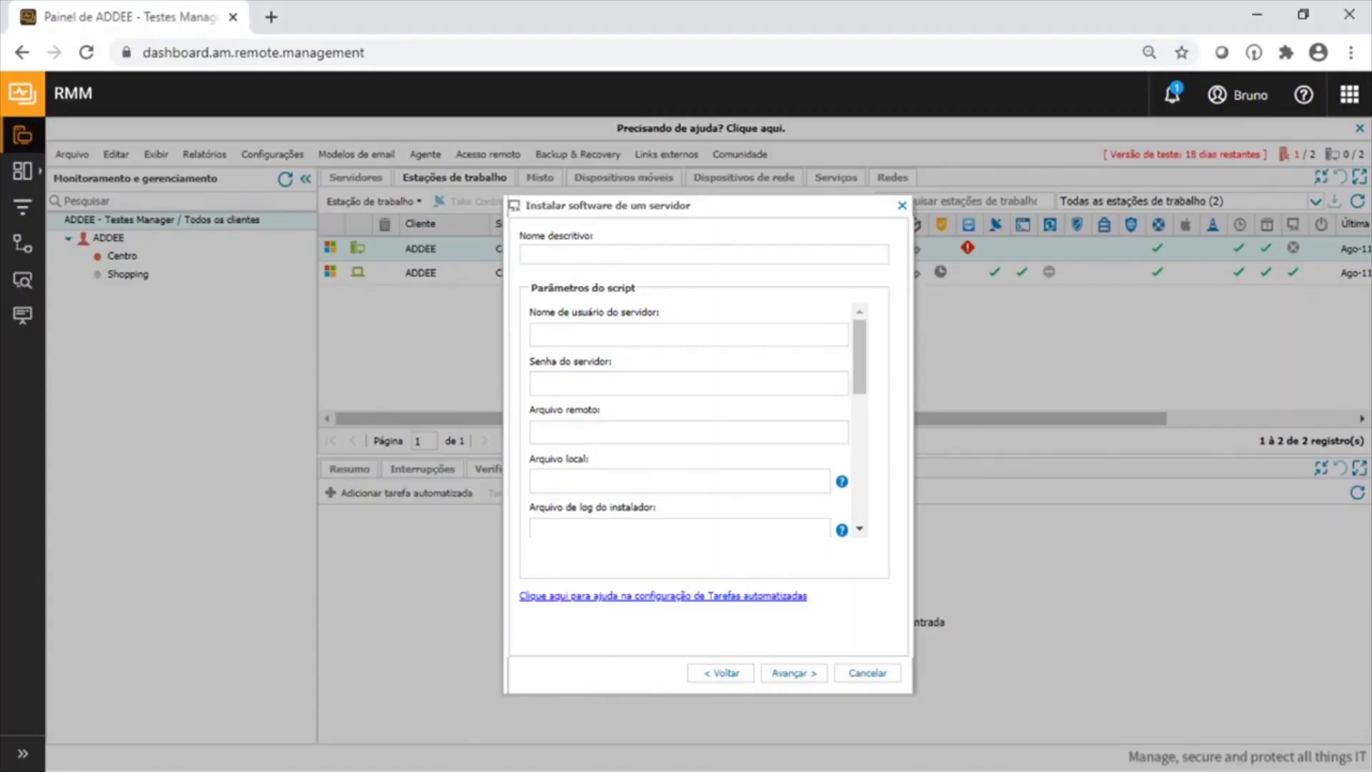
- Name the task "Install Firefox", set the server user name to ADDEE-SERVER\Administrador, and enter the server password
{"action": "type", "text": "Install Firefox"}
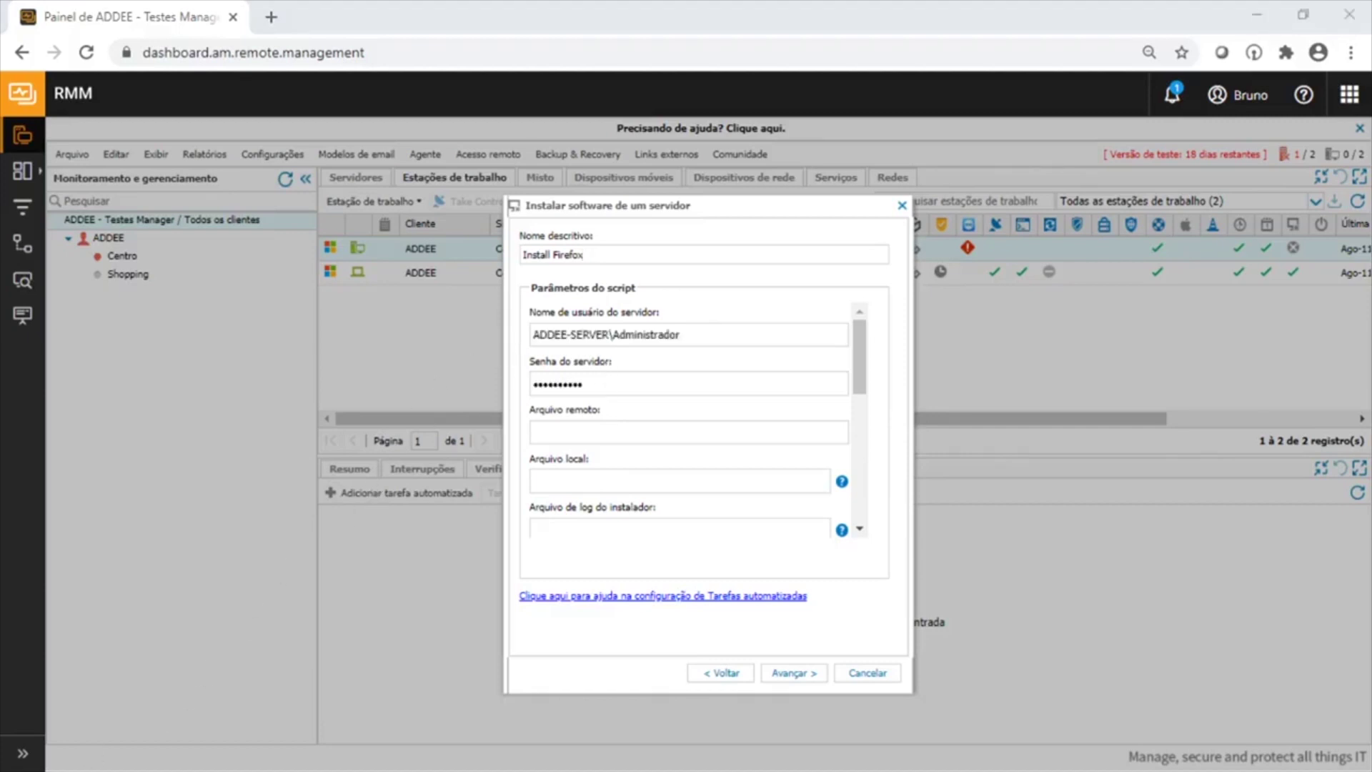
- Examine the server name prefix and the account part of the server user name
{"action": "left_click", "coordinate": [609, 334]}
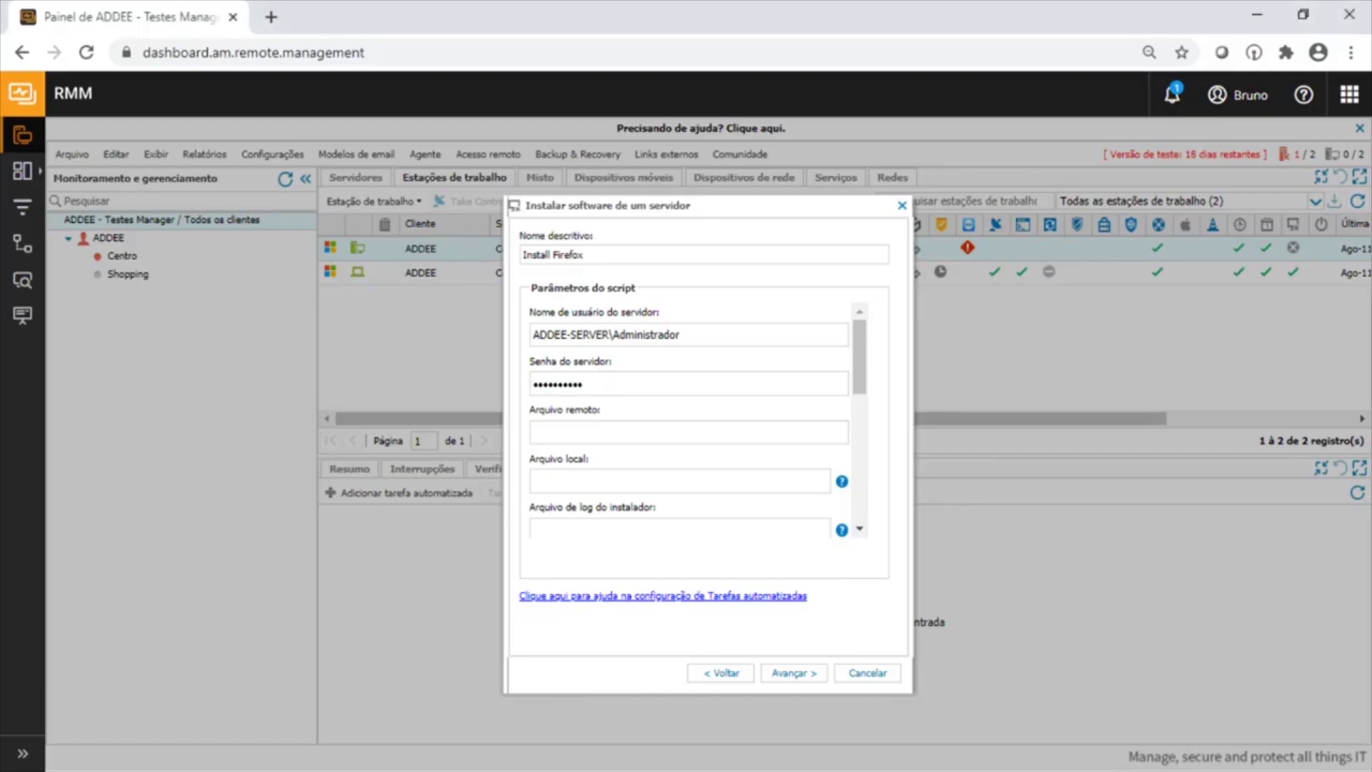
{"action": "key", "text": "shift+Left"}
{"action": "key", "text": "shift+Left"}
{"action": "key", "text": "shift+Left"}
{"action": "key", "text": "shift+Left"}
{"action": "key", "text": "shift+Left"}
{"action": "key", "text": "shift+Left"}
{"action": "key", "text": "shift+Left"}
{"action": "key", "text": "shift+Left"}
{"action": "key", "text": "shift+Left"}
{"action": "key", "text": "shift+Left"}
{"action": "key", "text": "shift+Left"}
{"action": "key", "text": "shift+Left"}
{"action": "key", "text": "shift+Left"}
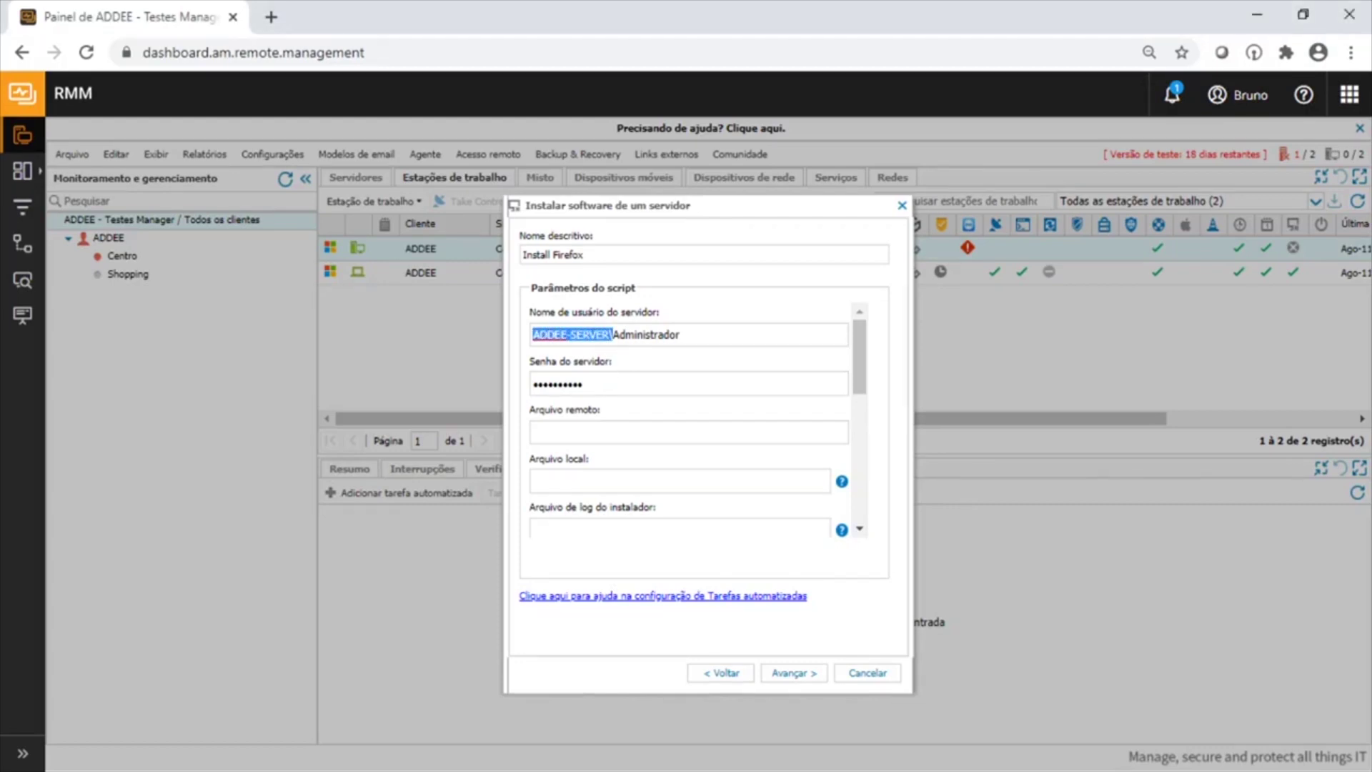
{"action": "key", "text": "End"}
{"action": "key", "text": "shift+Left"}
{"action": "key", "text": "shift+Left"}
{"action": "key", "text": "shift+Left"}
{"action": "key", "text": "shift+Left"}
{"action": "key", "text": "shift+Left"}
{"action": "key", "text": "shift+Left"}
{"action": "key", "text": "shift+Left"}
{"action": "key", "text": "shift+Left"}
{"action": "key", "text": "shift+Left"}
{"action": "key", "text": "shift+Left"}
{"action": "key", "text": "shift+Left"}
{"action": "key", "text": "shift+Left"}
{"action": "key", "text": "shift+Left"}
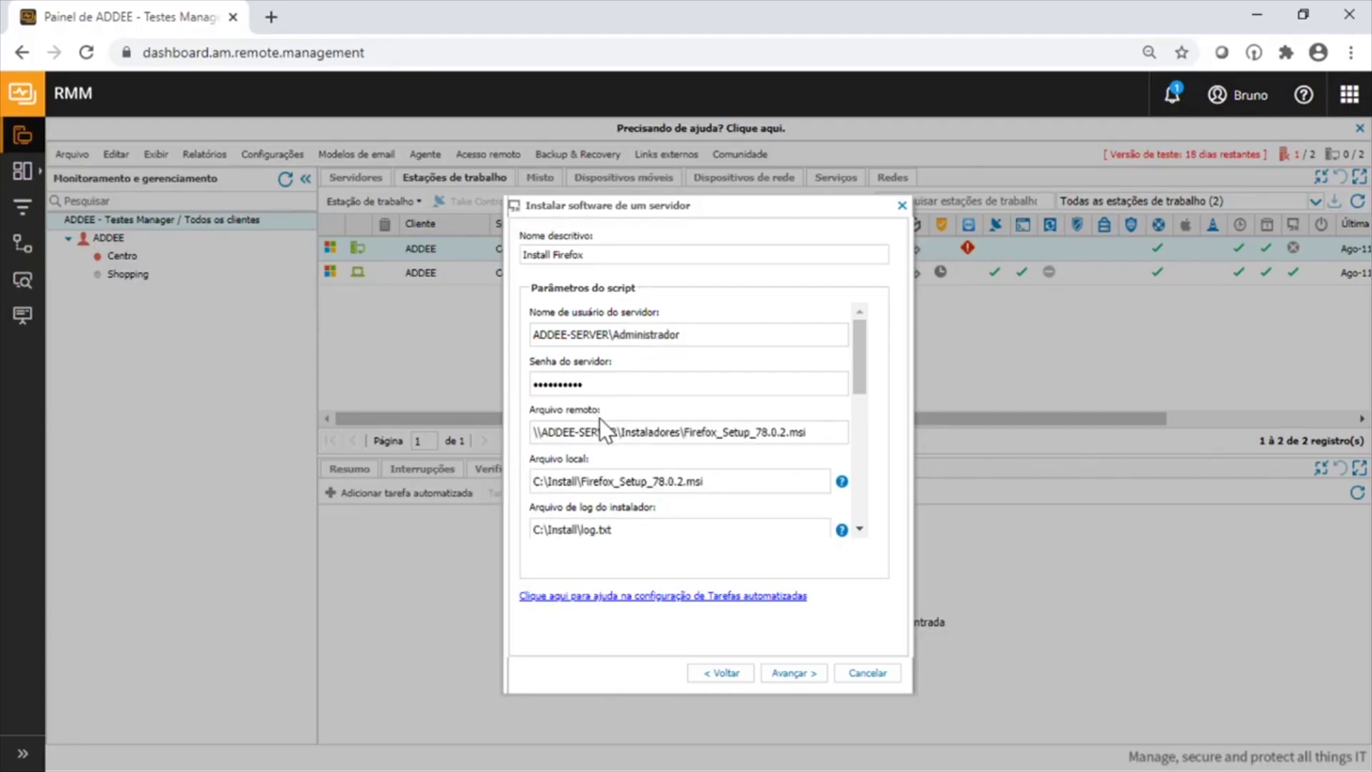
- Check the full remote file path of the Firefox installer, and the folder and file name of its local path
{"action": "left_click_drag", "start_coordinate": [807, 431], "coordinate": [527, 434]}
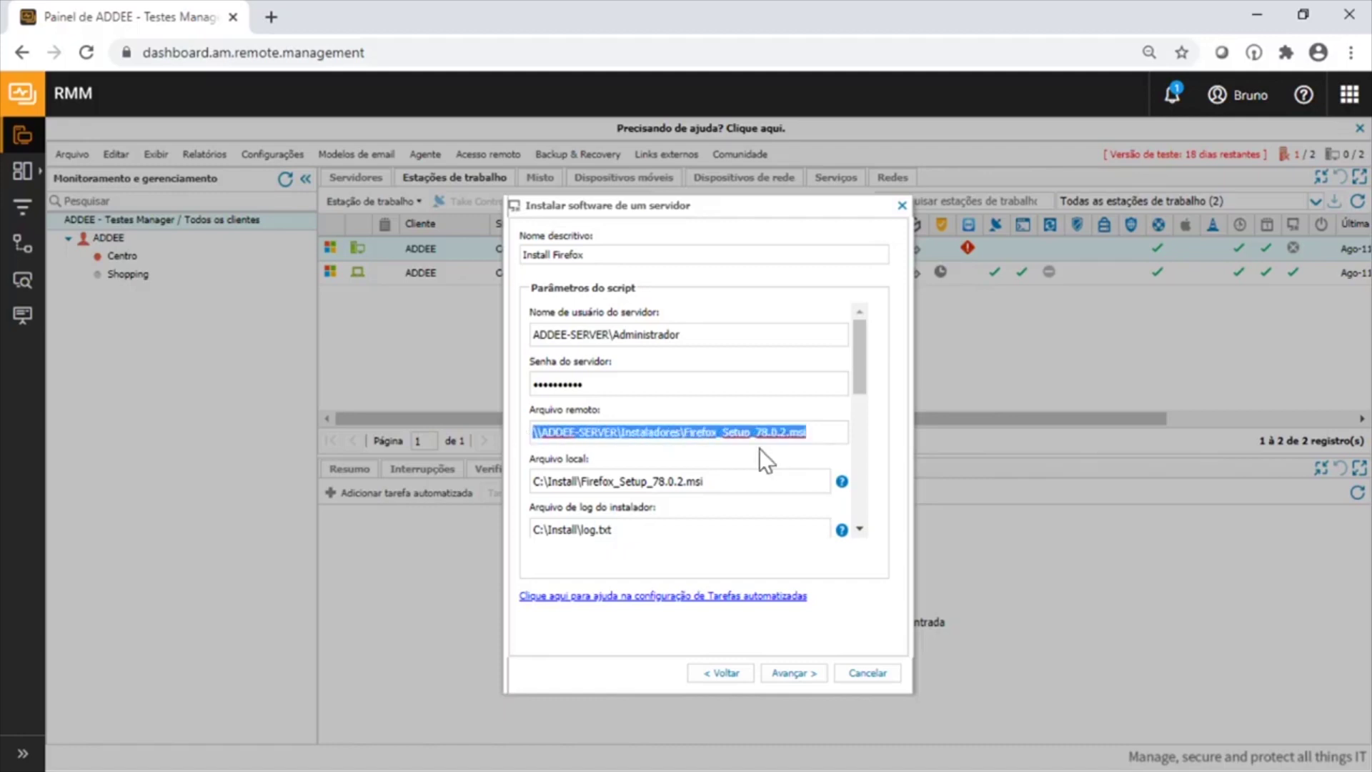
{"action": "left_click", "coordinate": [805, 432]}
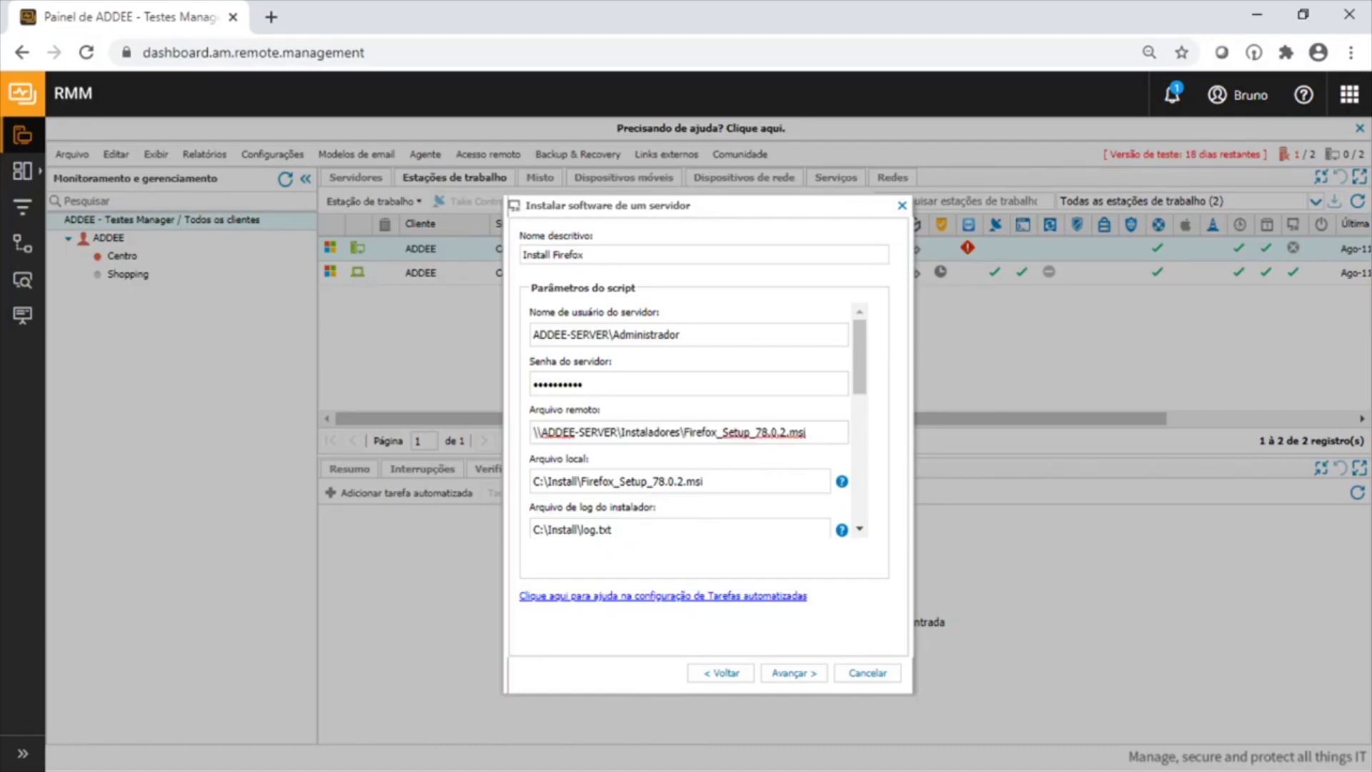
{"action": "left_click_drag", "start_coordinate": [805, 432], "coordinate": [685, 432]}
{"action": "left_click_drag", "start_coordinate": [581, 481], "coordinate": [515, 484]}
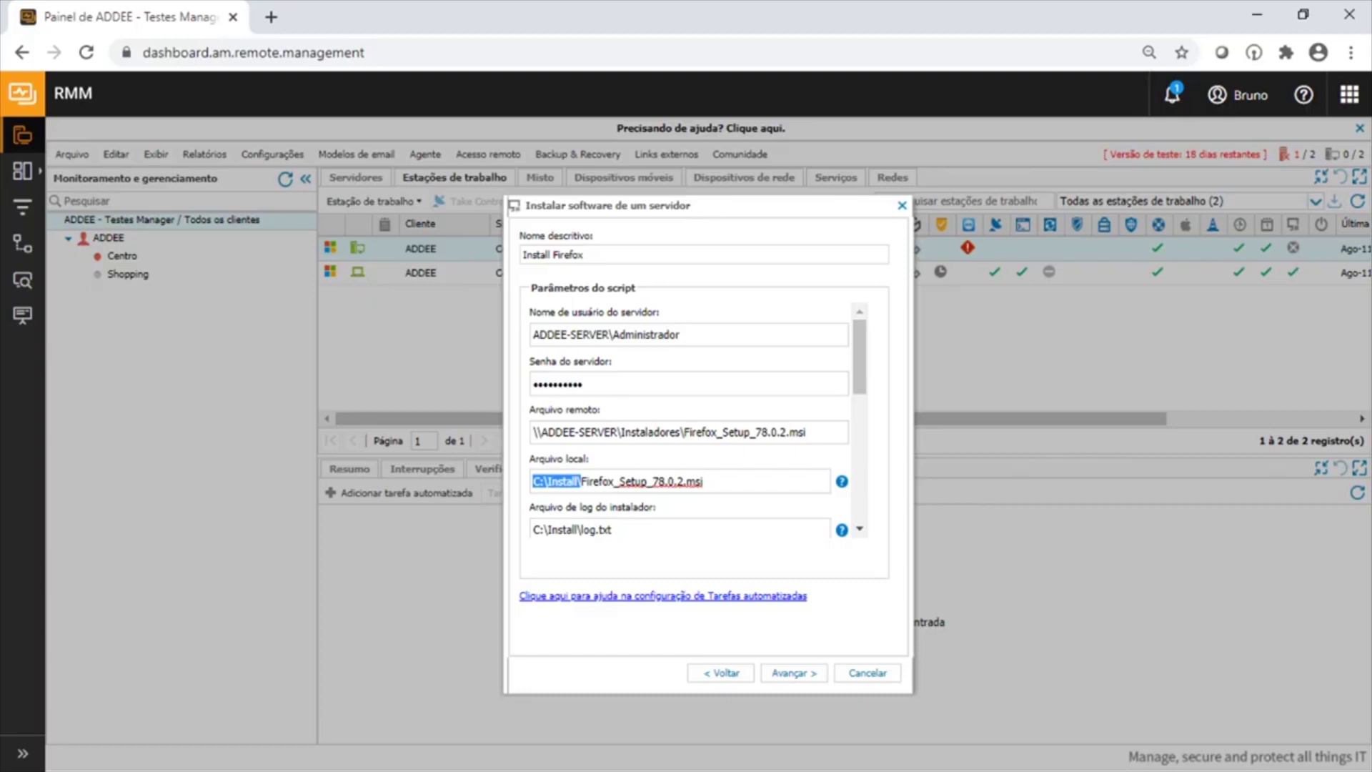
{"action": "left_click_drag", "start_coordinate": [704, 481], "coordinate": [581, 481]}
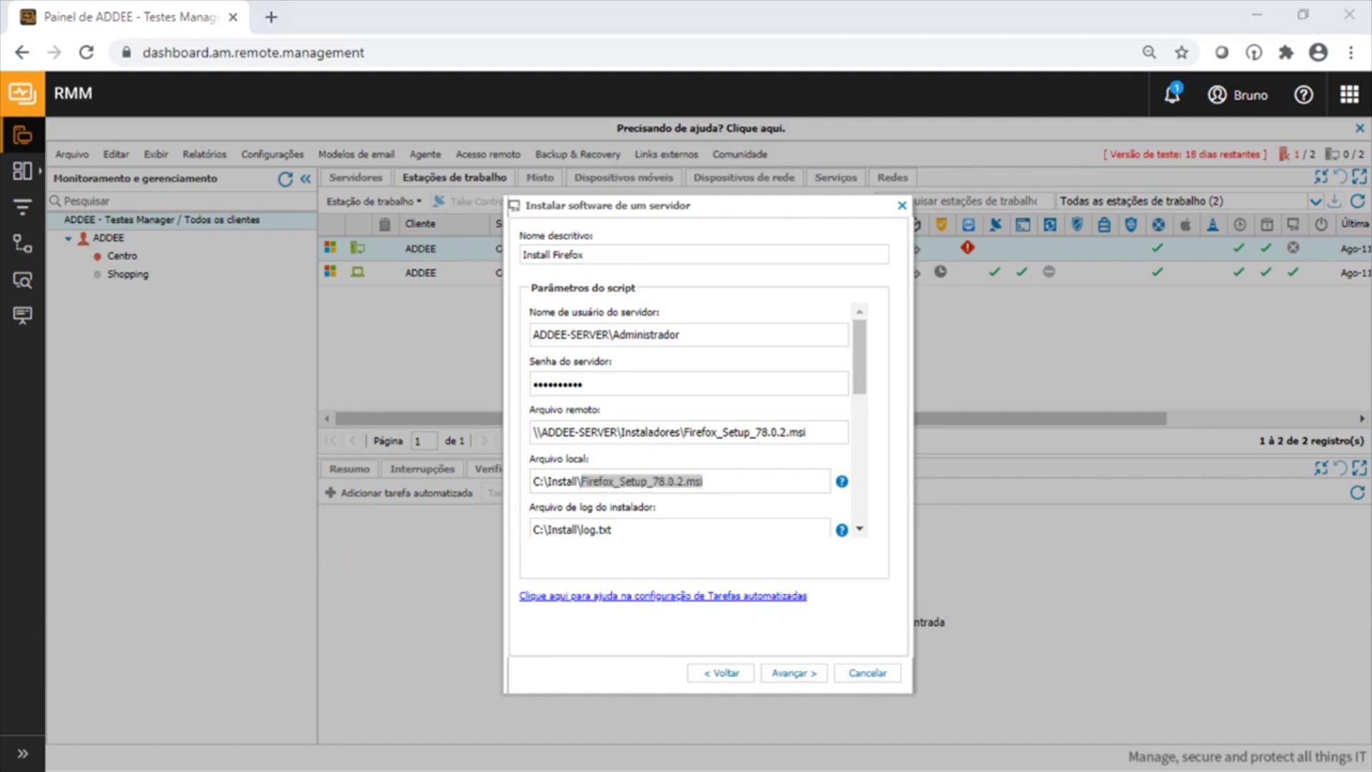
- Review the installer log path, the restart options, the additional file settings, and the remaining script parameters
{"action": "left_click_drag", "start_coordinate": [613, 530], "coordinate": [552, 530]}
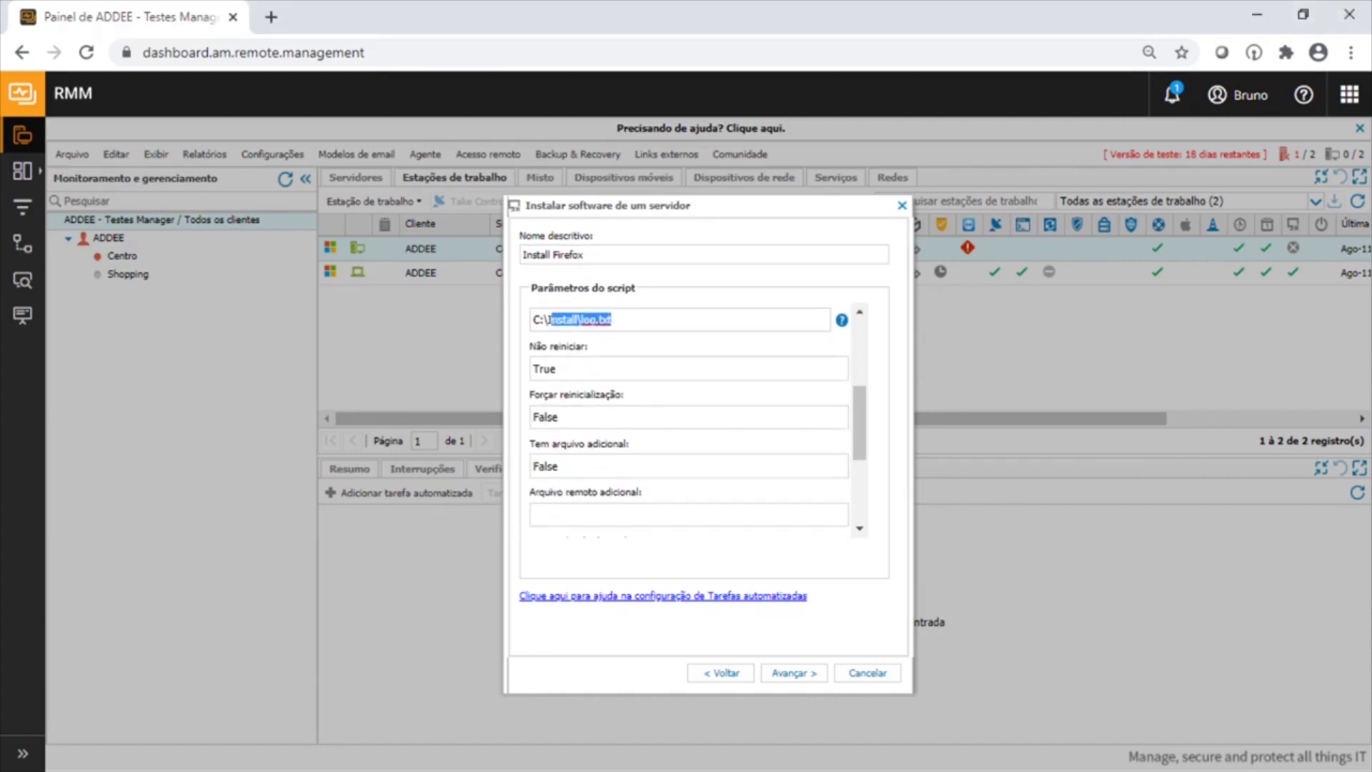
{"action": "key", "text": "Left"}
{"action": "left_click_drag", "start_coordinate": [611, 319], "coordinate": [581, 320]}
{"action": "scroll", "coordinate": [581, 320], "scroll_direction": "up", "scroll_amount": 2}
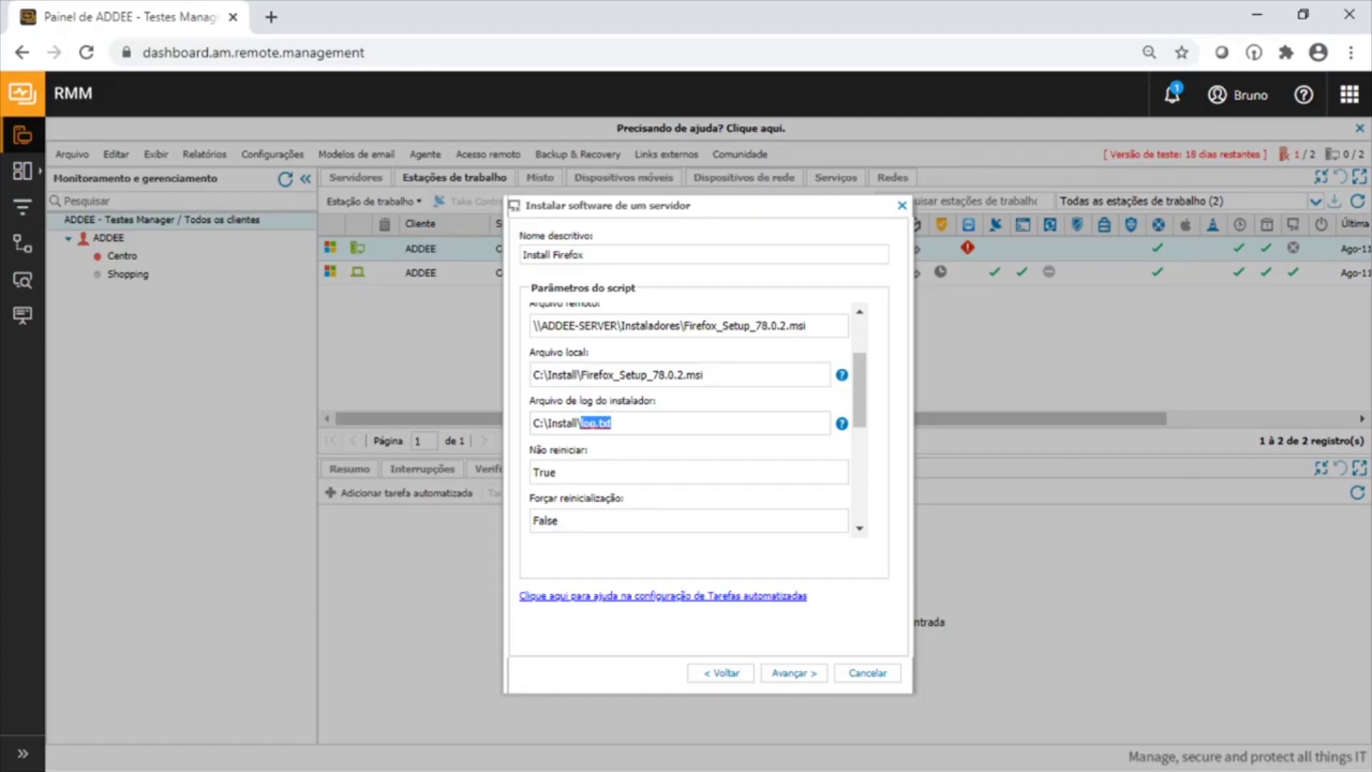
{"action": "scroll", "coordinate": [688, 415], "scroll_direction": "down", "scroll_amount": 2}
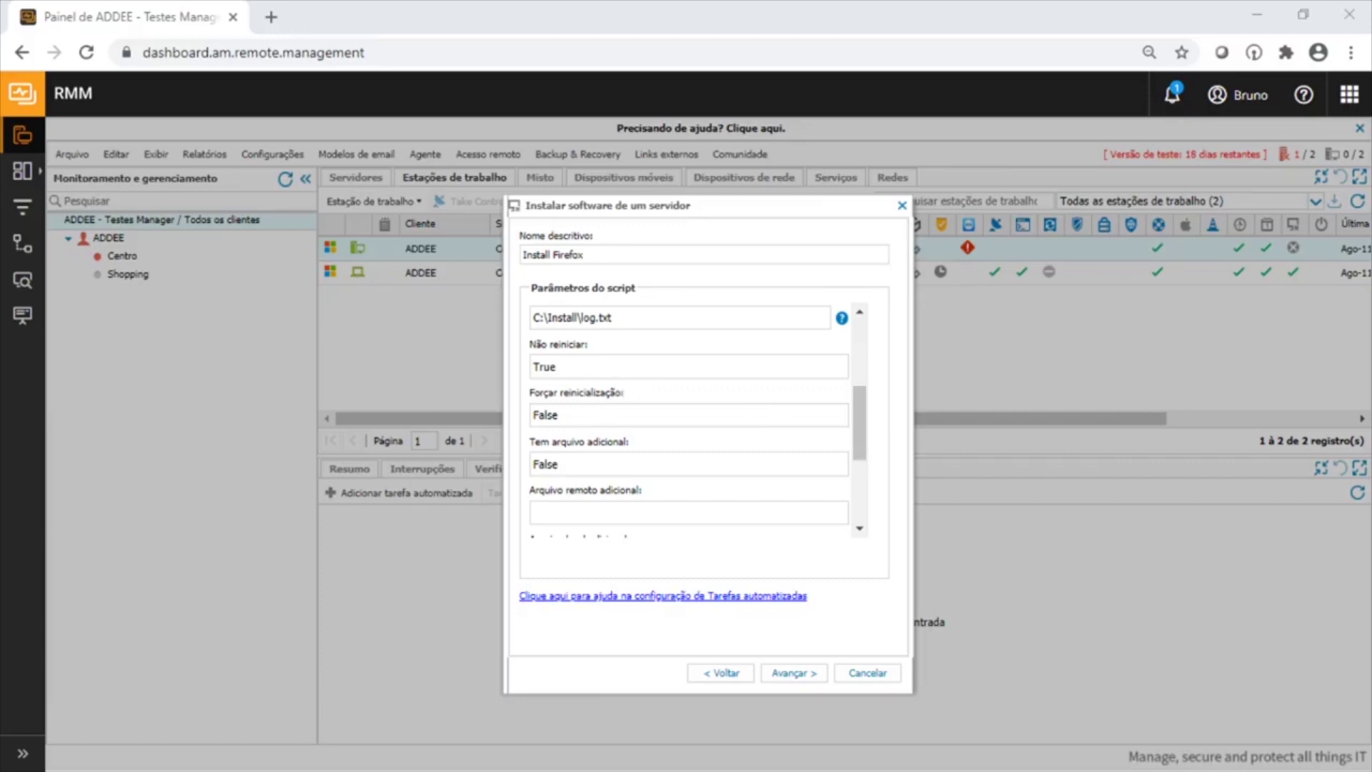
{"action": "scroll", "coordinate": [688, 421], "scroll_direction": "up", "scroll_amount": 1}
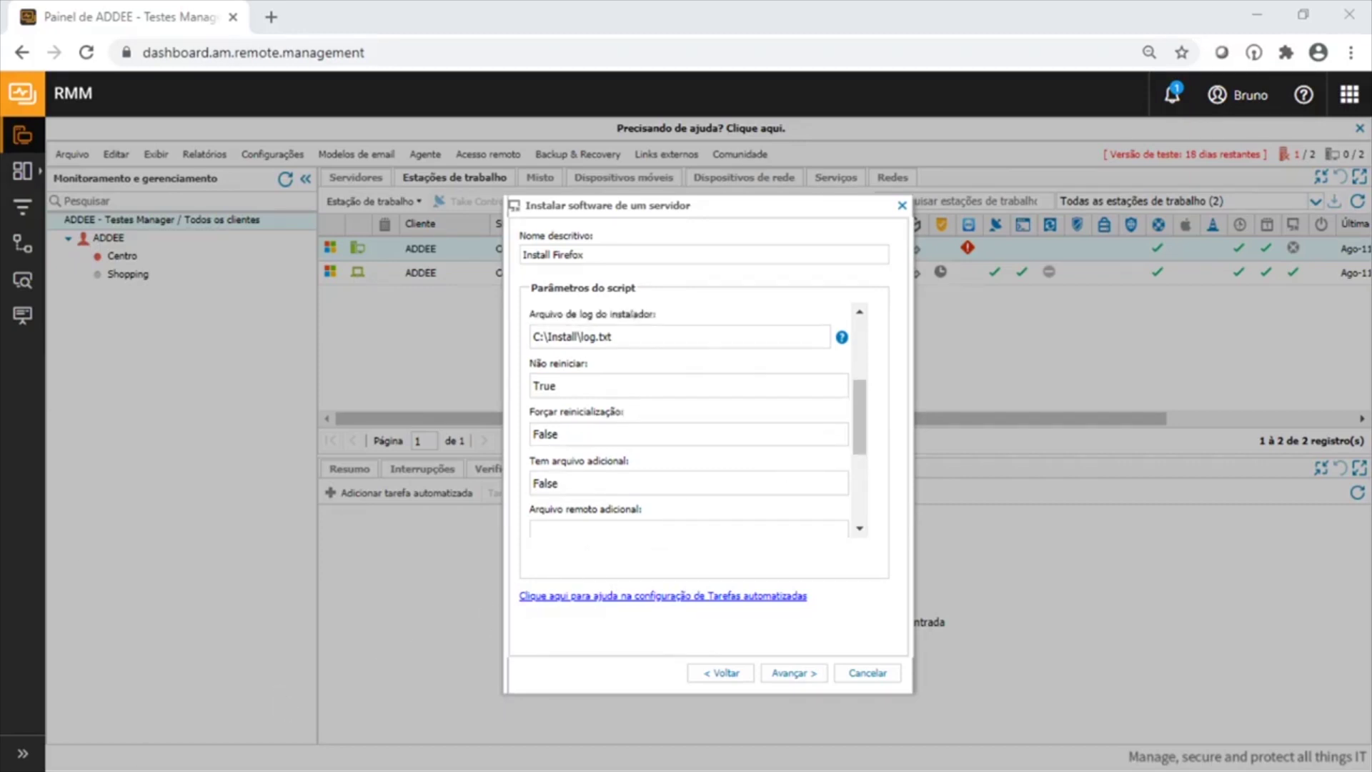
{"action": "left_click_drag", "start_coordinate": [857, 405], "coordinate": [863, 469]}
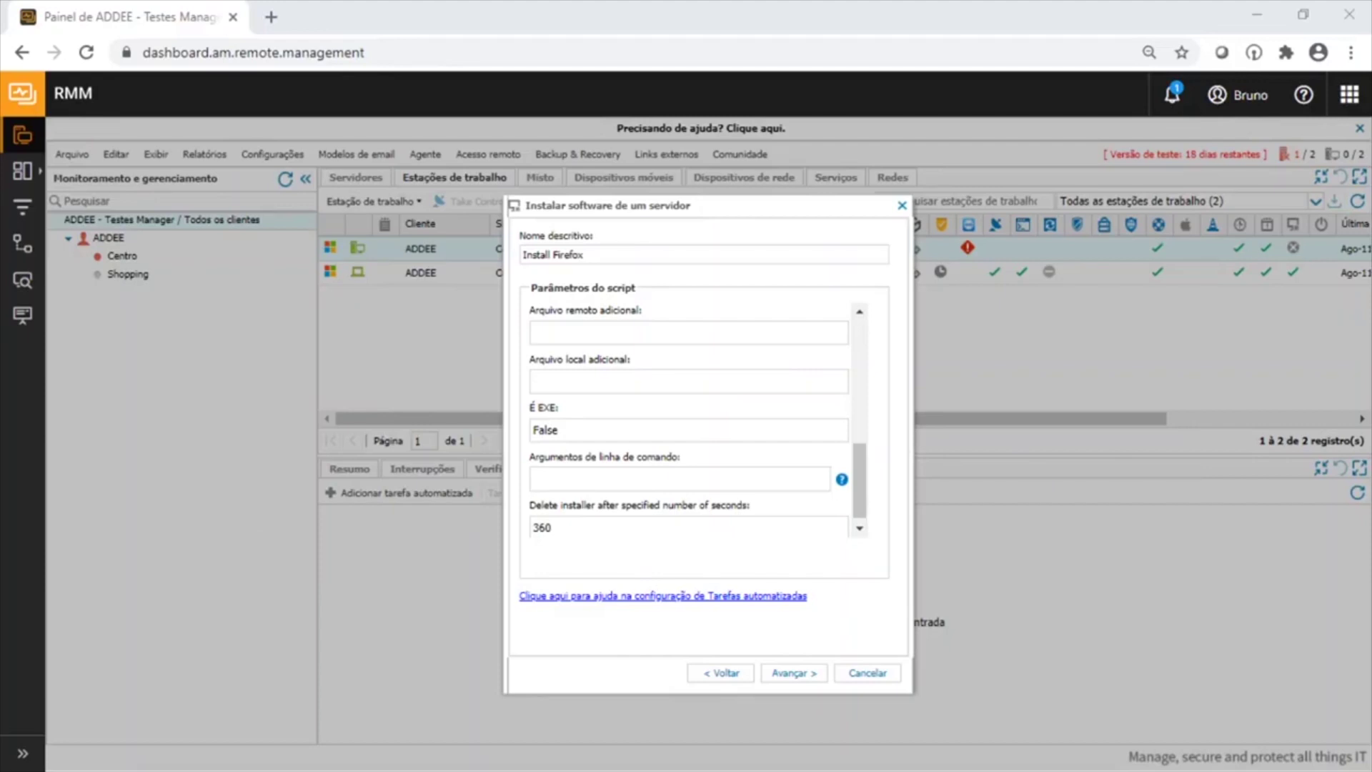
- Set the task's frequency method to Manual and finish adding the task with the default maximum run time
{"action": "left_click", "coordinate": [795, 677]}
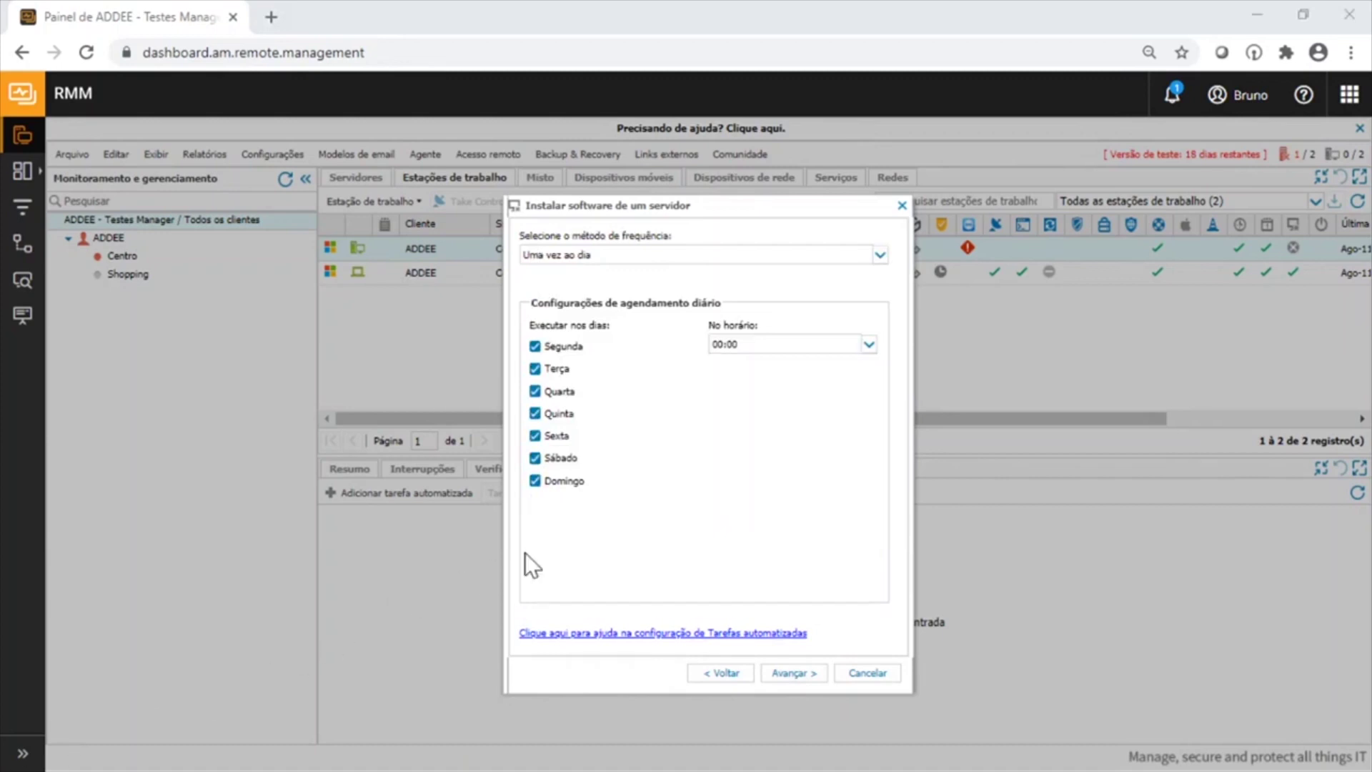
{"action": "left_click", "coordinate": [571, 262]}
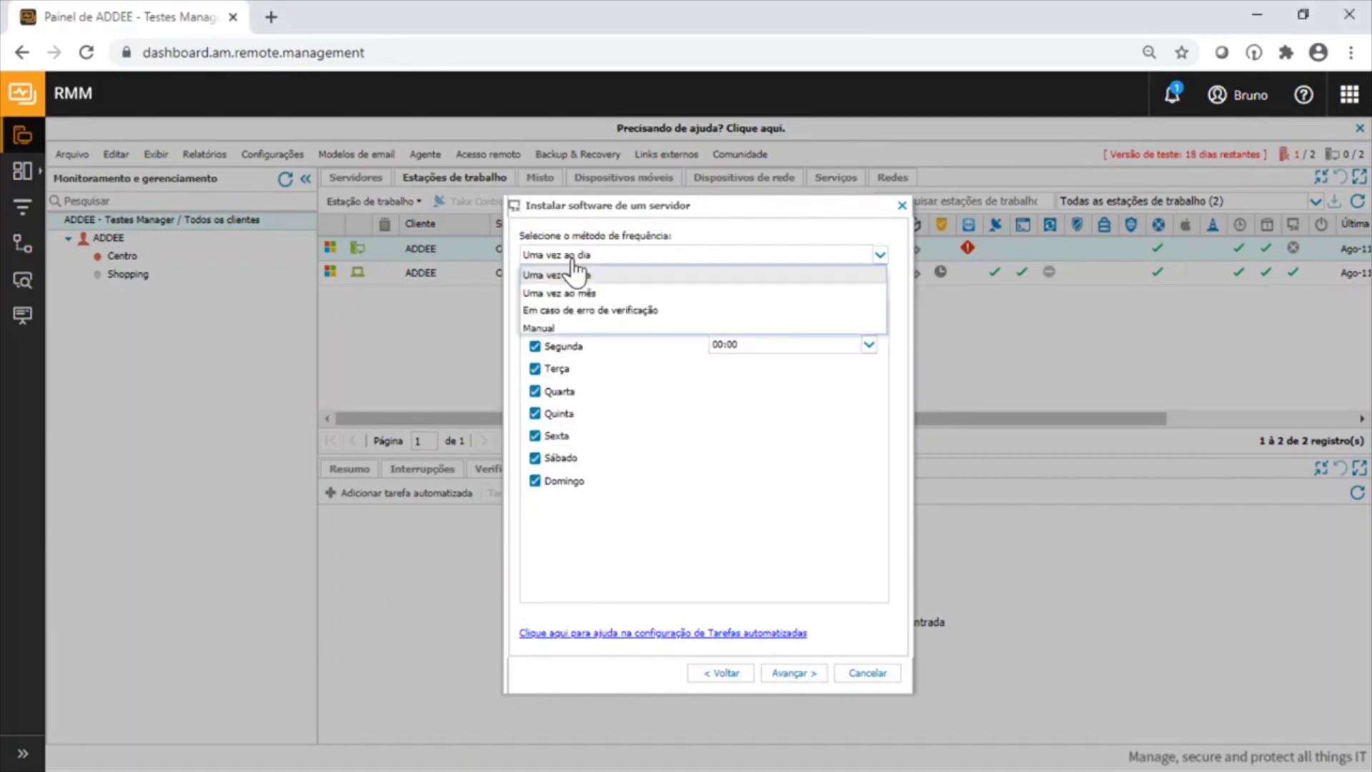
{"action": "left_click", "coordinate": [550, 327]}
{"action": "left_click", "coordinate": [786, 673]}
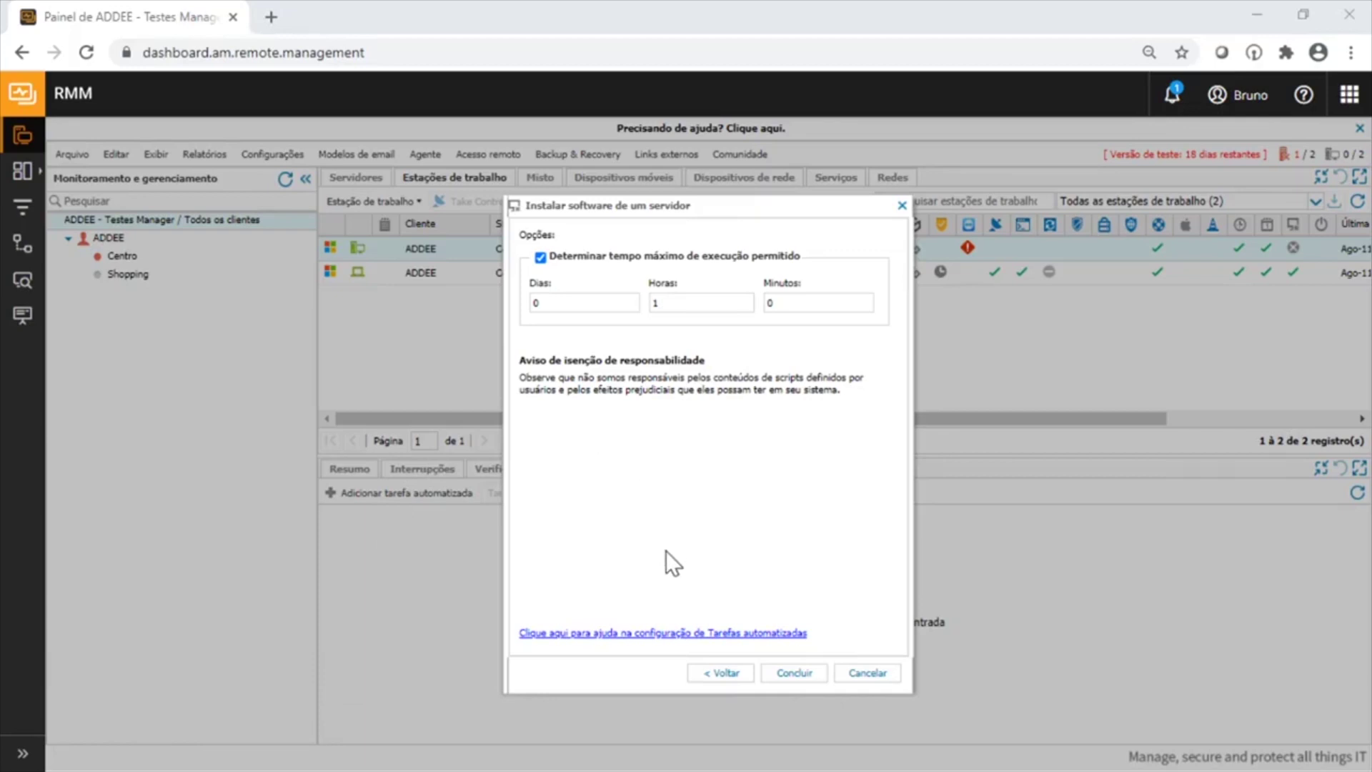
{"action": "left_click", "coordinate": [803, 679]}
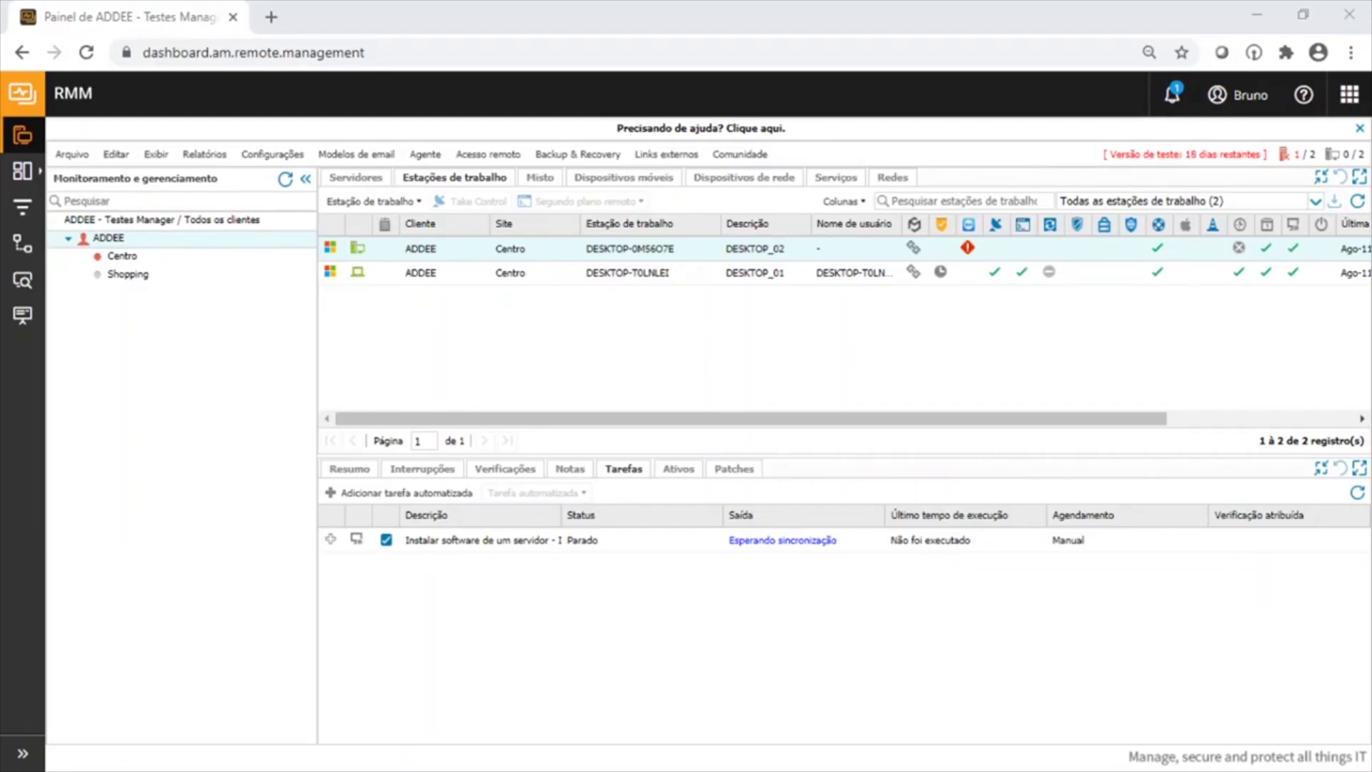
- Try the bulk task execution for the client, excluding servers and choosing the task under "Instalar software de um servidor"
{"action": "left_click", "coordinate": [116, 154]}
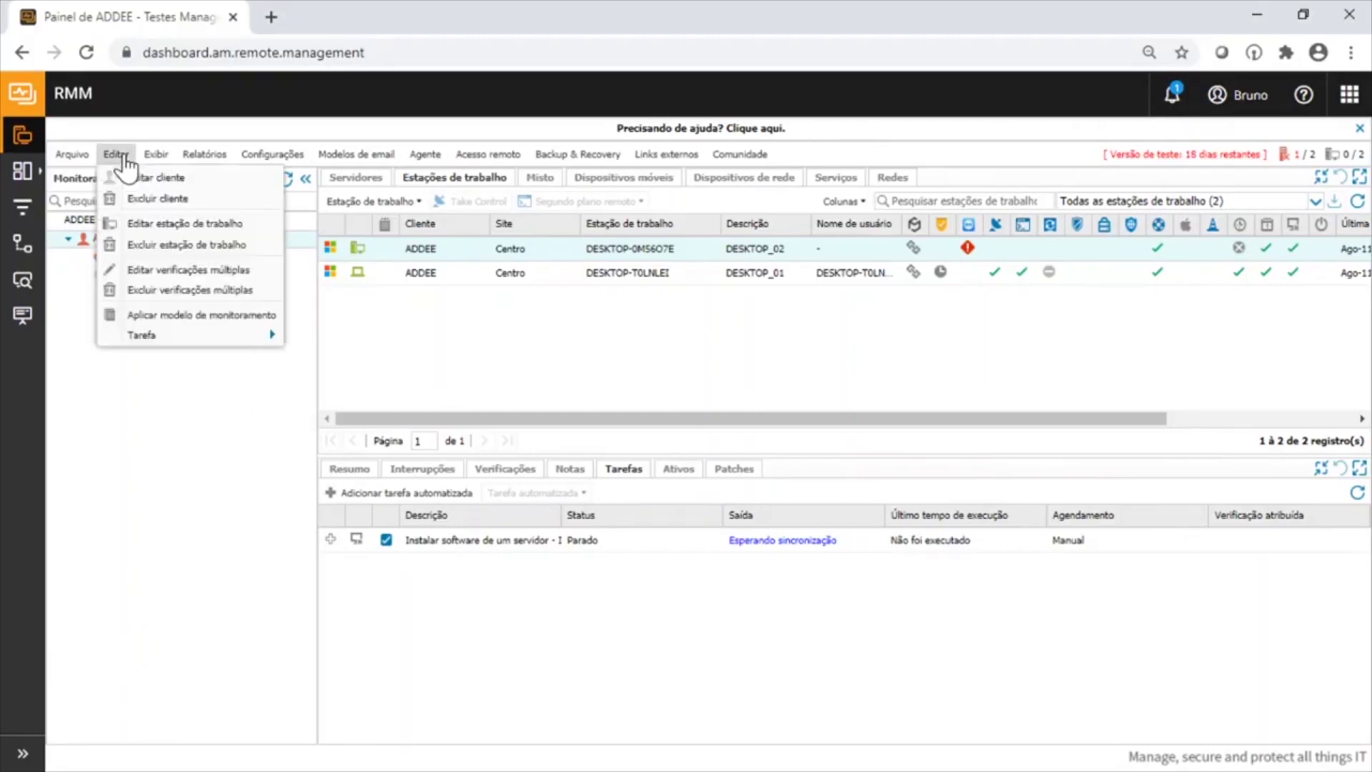
{"action": "mouse_move", "coordinate": [146, 335]}
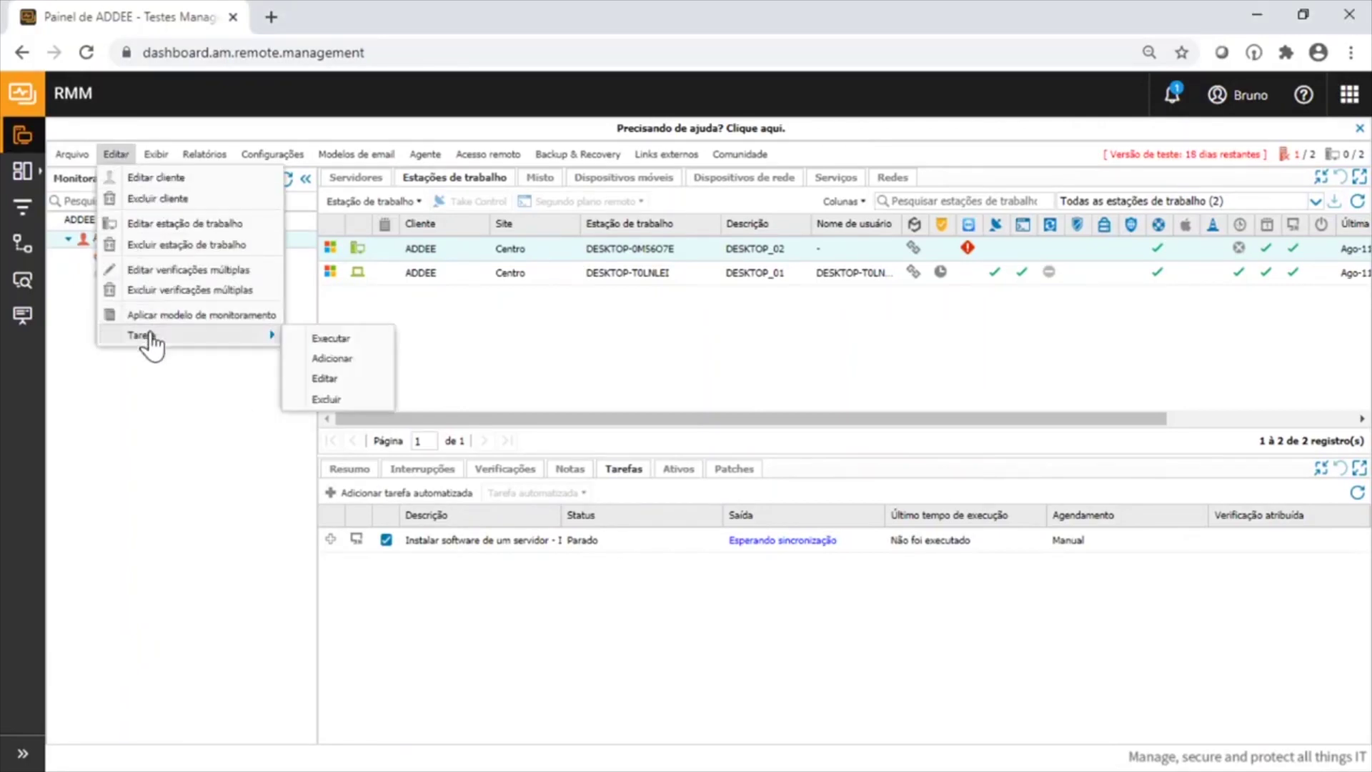
{"action": "left_click", "coordinate": [314, 337]}
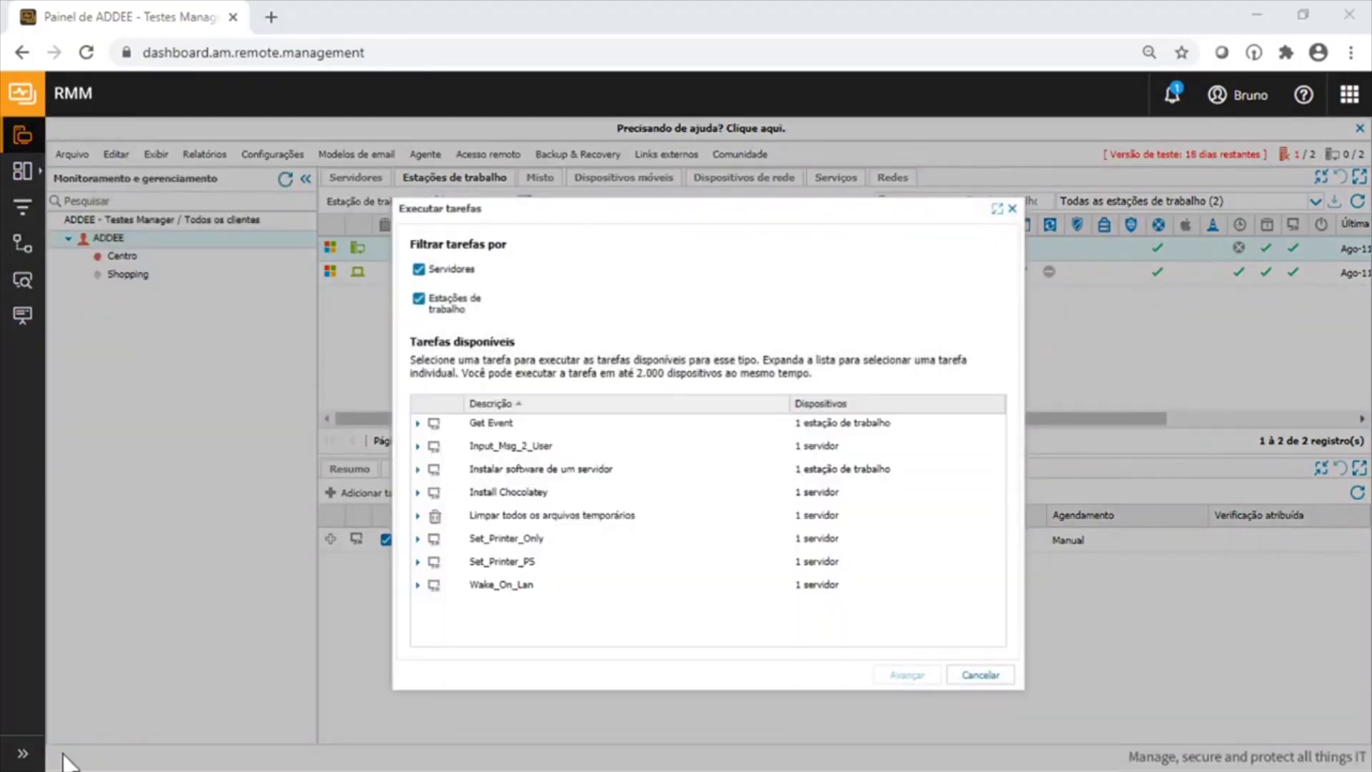
{"action": "left_click", "coordinate": [418, 269]}
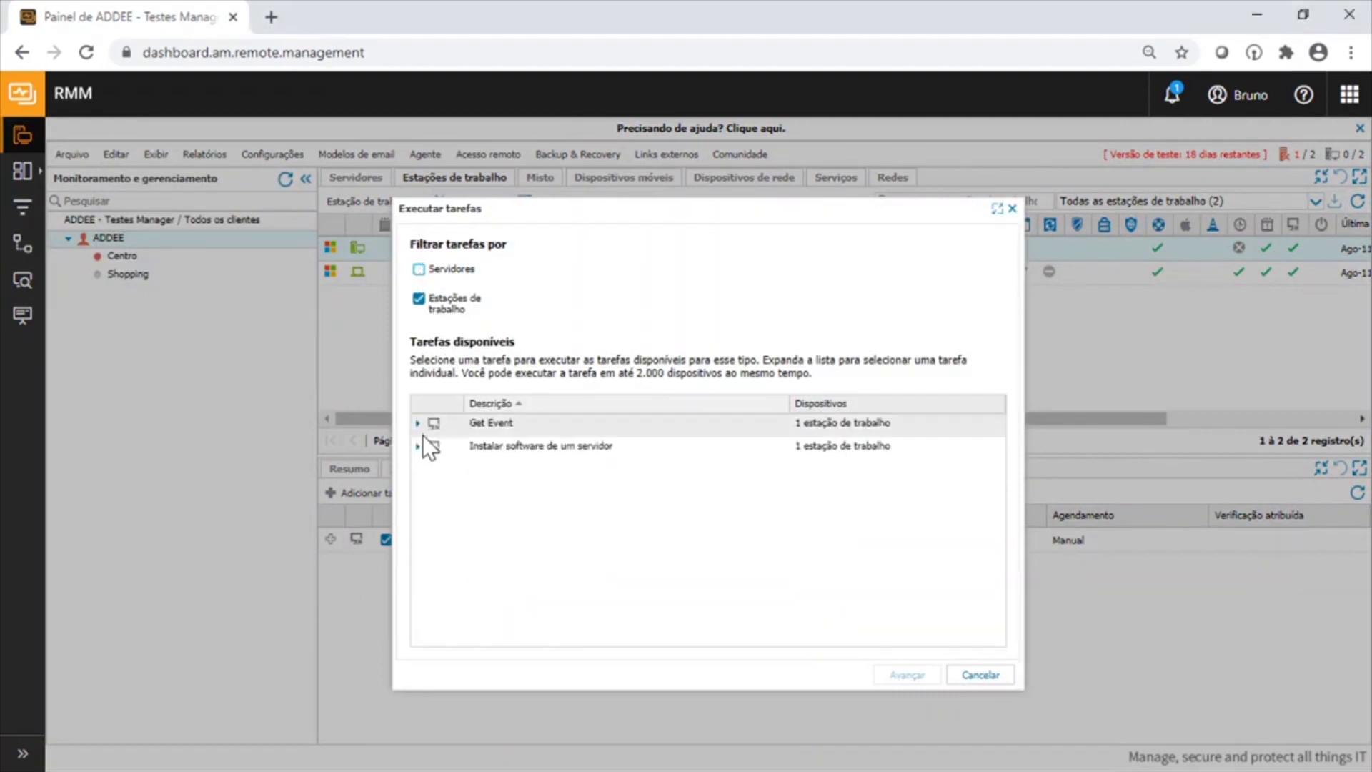
{"action": "left_click", "coordinate": [418, 446]}
{"action": "left_click", "coordinate": [502, 465]}
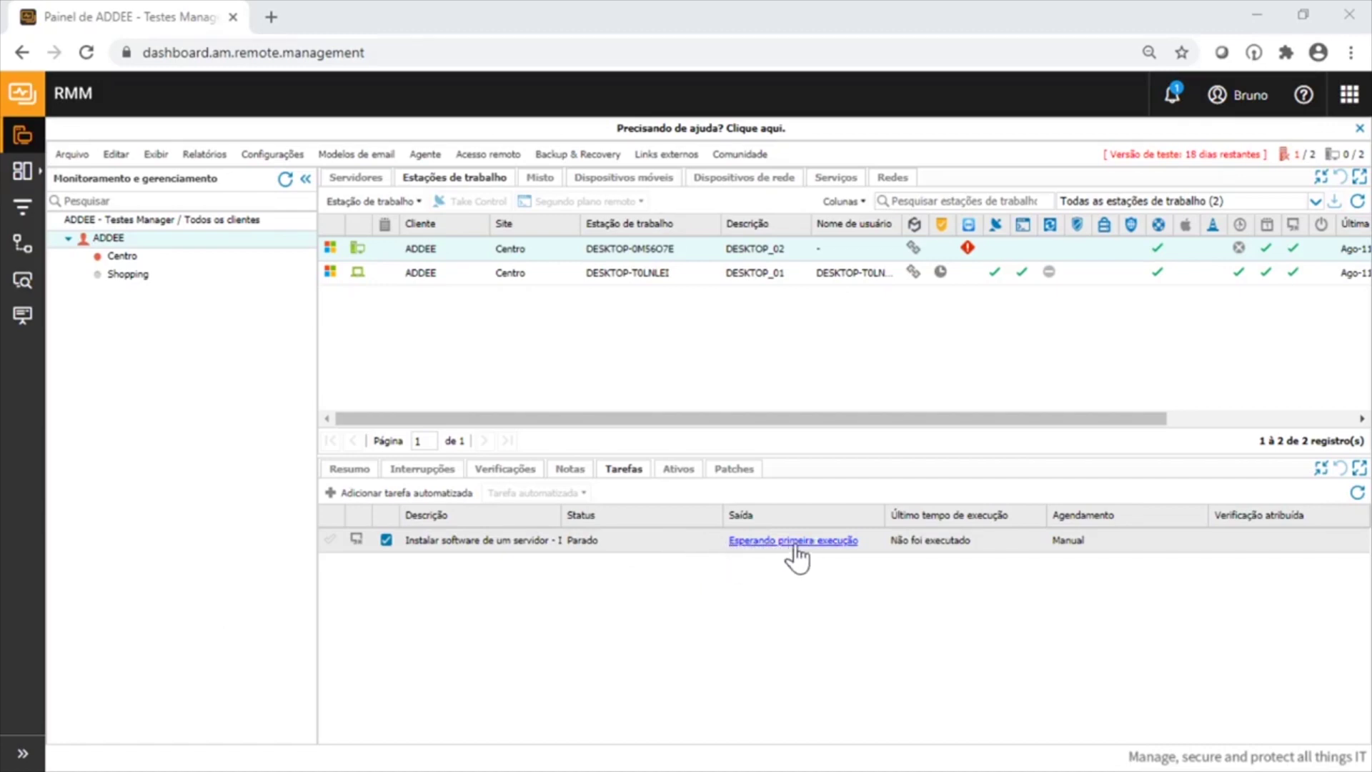
- Run the "Instalar software de um servidor" automated task directly on DESKTOP_02 and acknowledge the execution notice
{"action": "left_click", "coordinate": [643, 542]}
{"action": "right_click", "coordinate": [643, 543]}
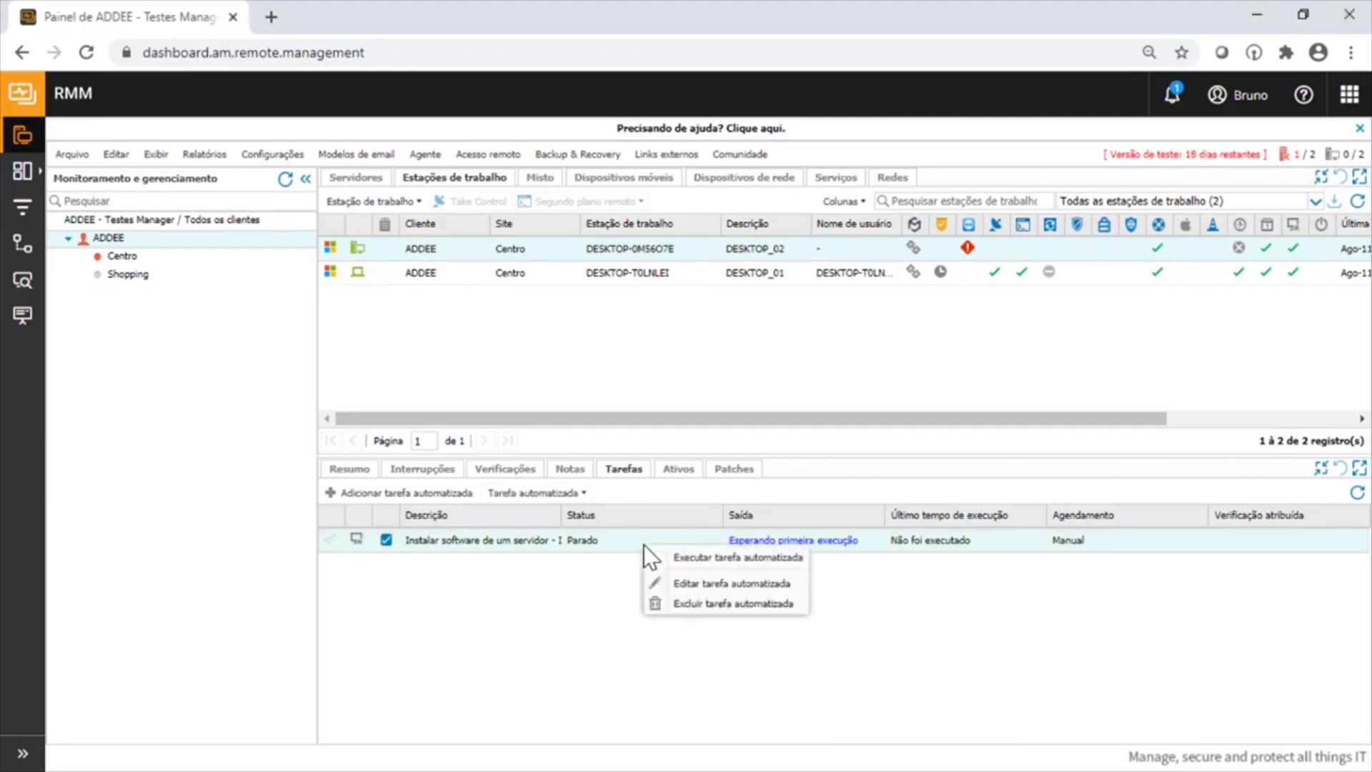
{"action": "left_click", "coordinate": [682, 560]}
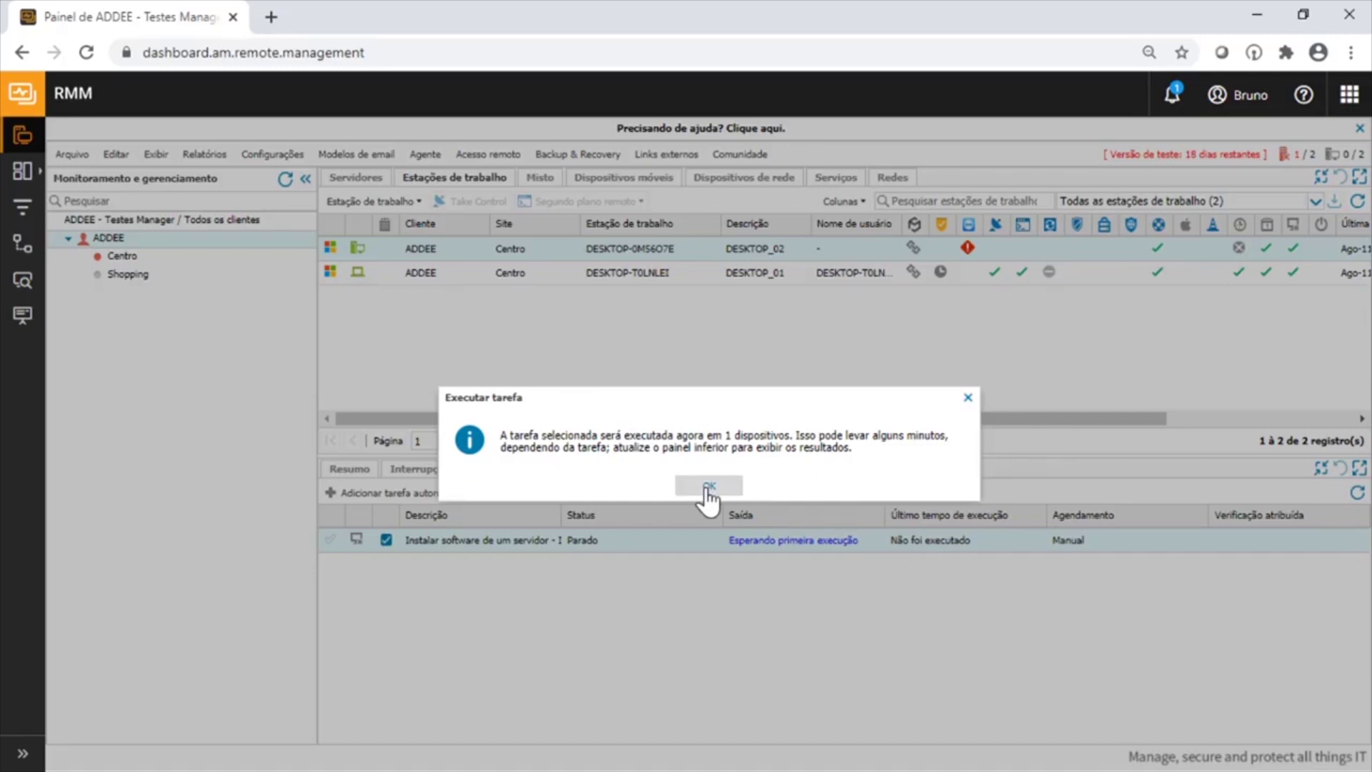
{"action": "left_click", "coordinate": [706, 486]}
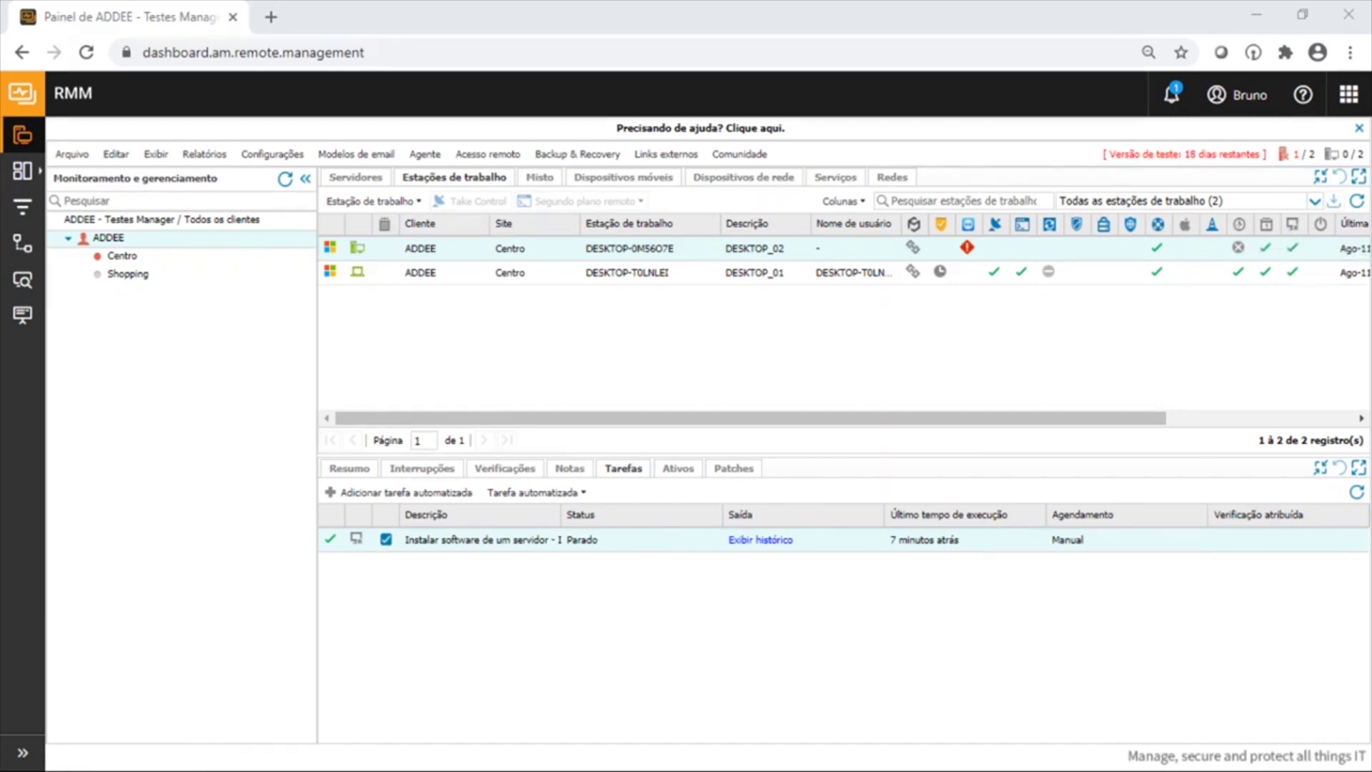
- Review the execution history of the "Instalar software de um servidor" task, reading the full output of the "Parado" event
{"action": "left_click", "coordinate": [743, 541]}
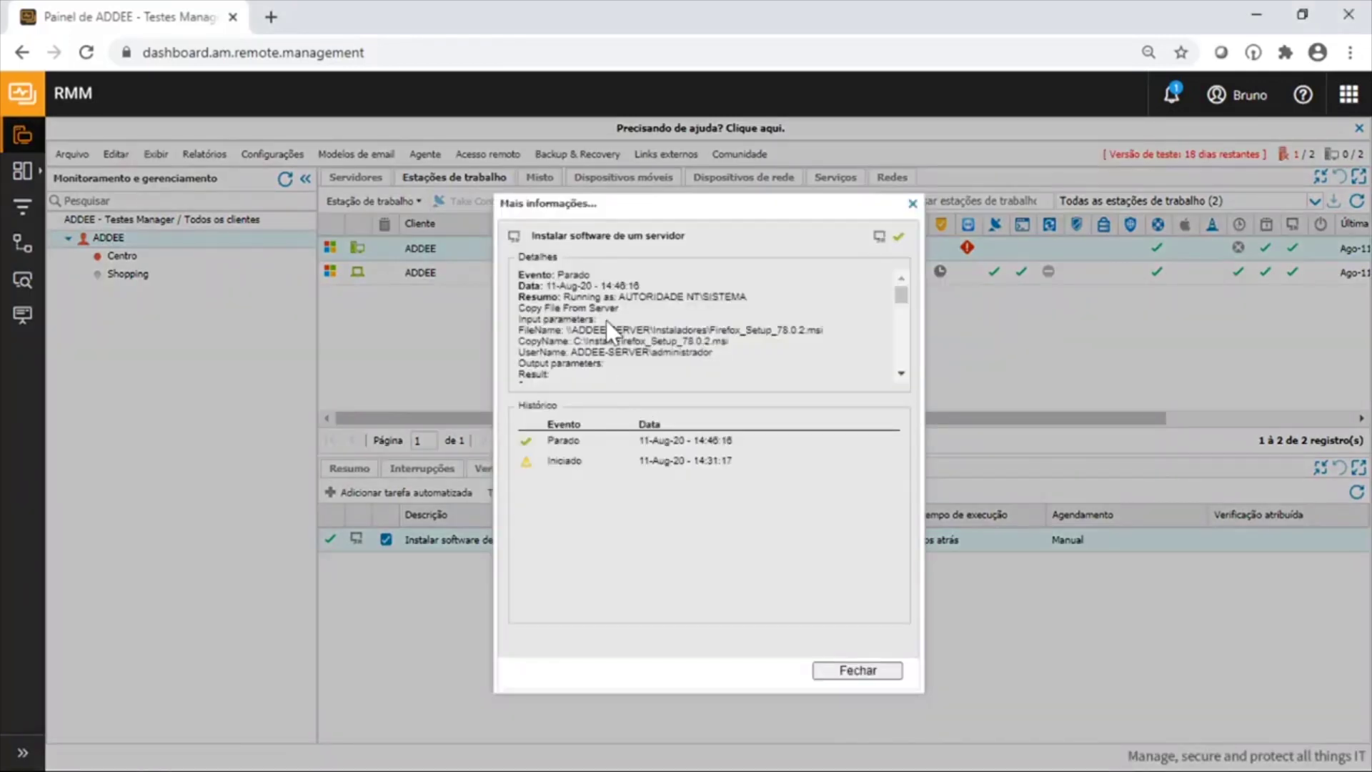
{"action": "left_click", "coordinate": [581, 462]}
{"action": "left_click", "coordinate": [590, 443]}
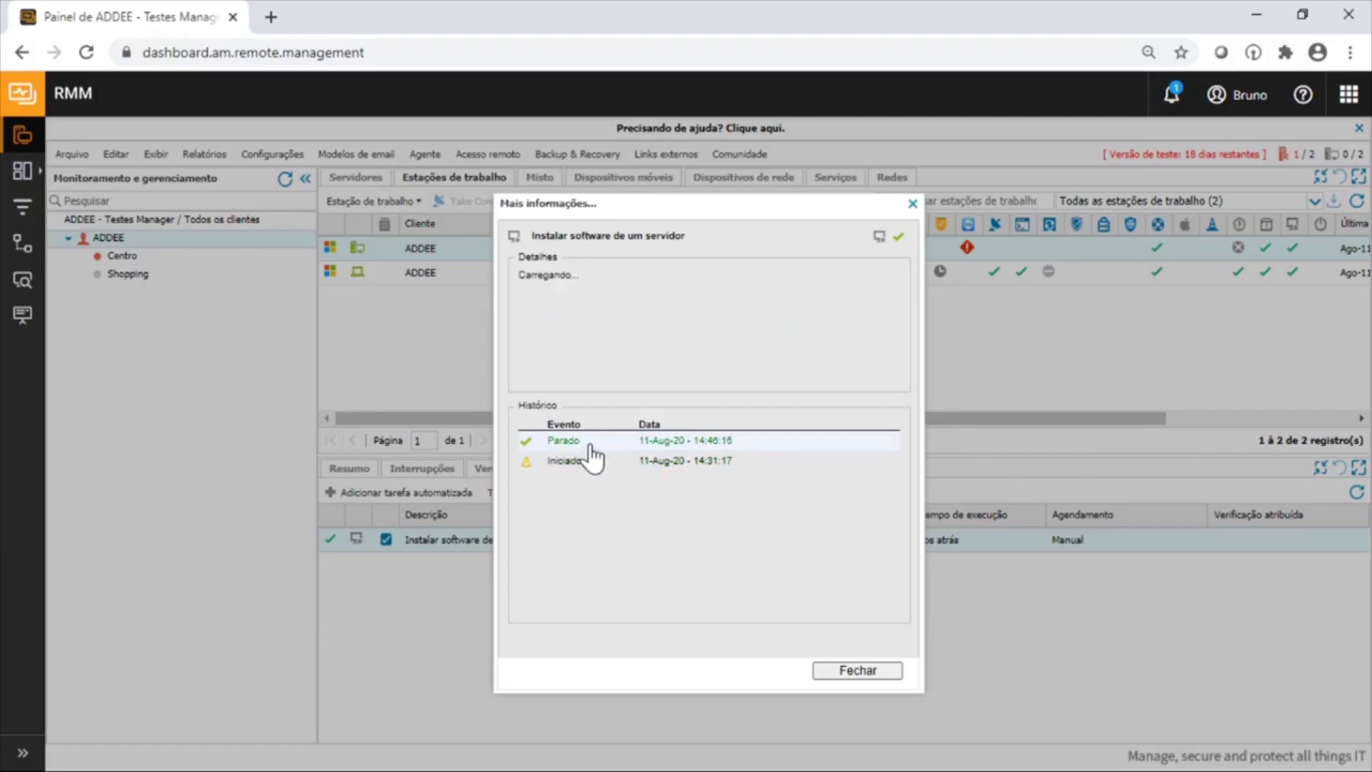
{"action": "scroll", "coordinate": [620, 309], "scroll_direction": "down", "scroll_amount": 10}
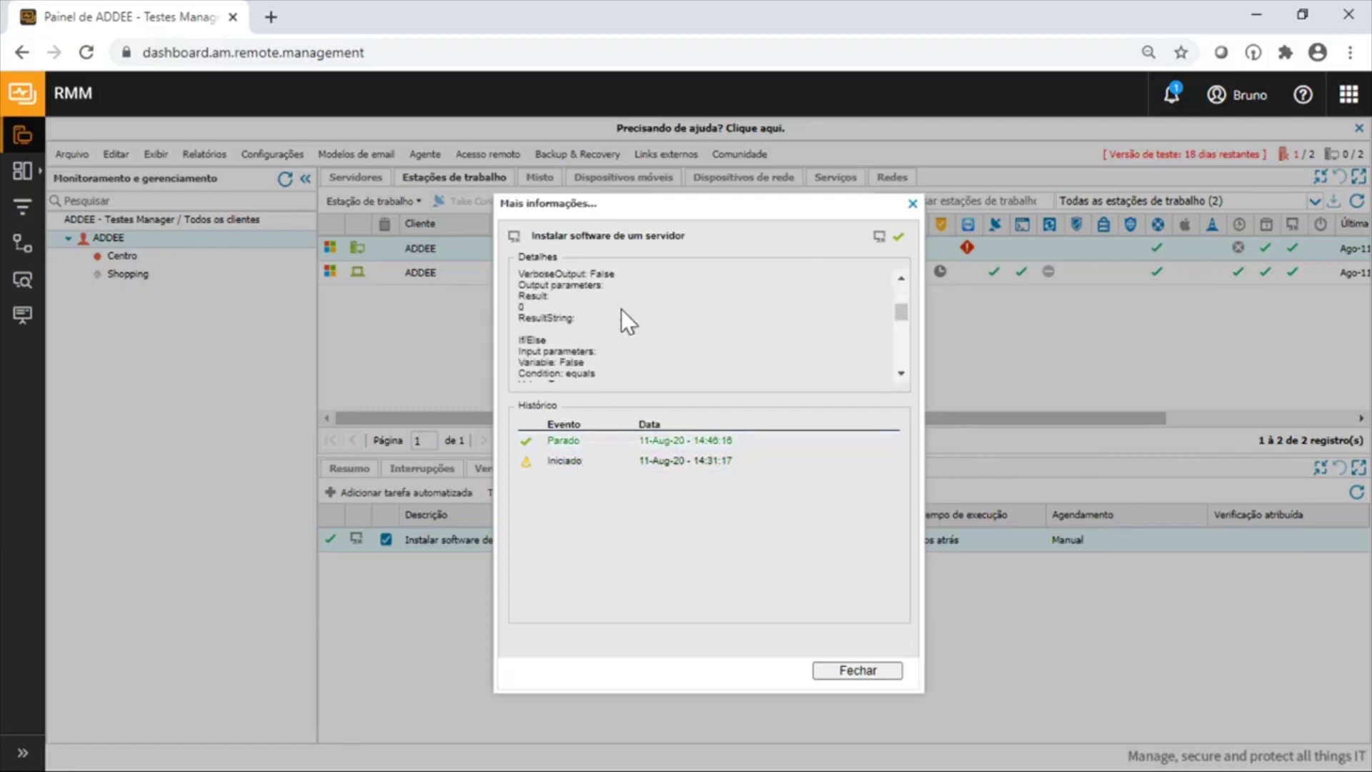
{"action": "scroll", "coordinate": [620, 309], "scroll_direction": "down", "scroll_amount": 2}
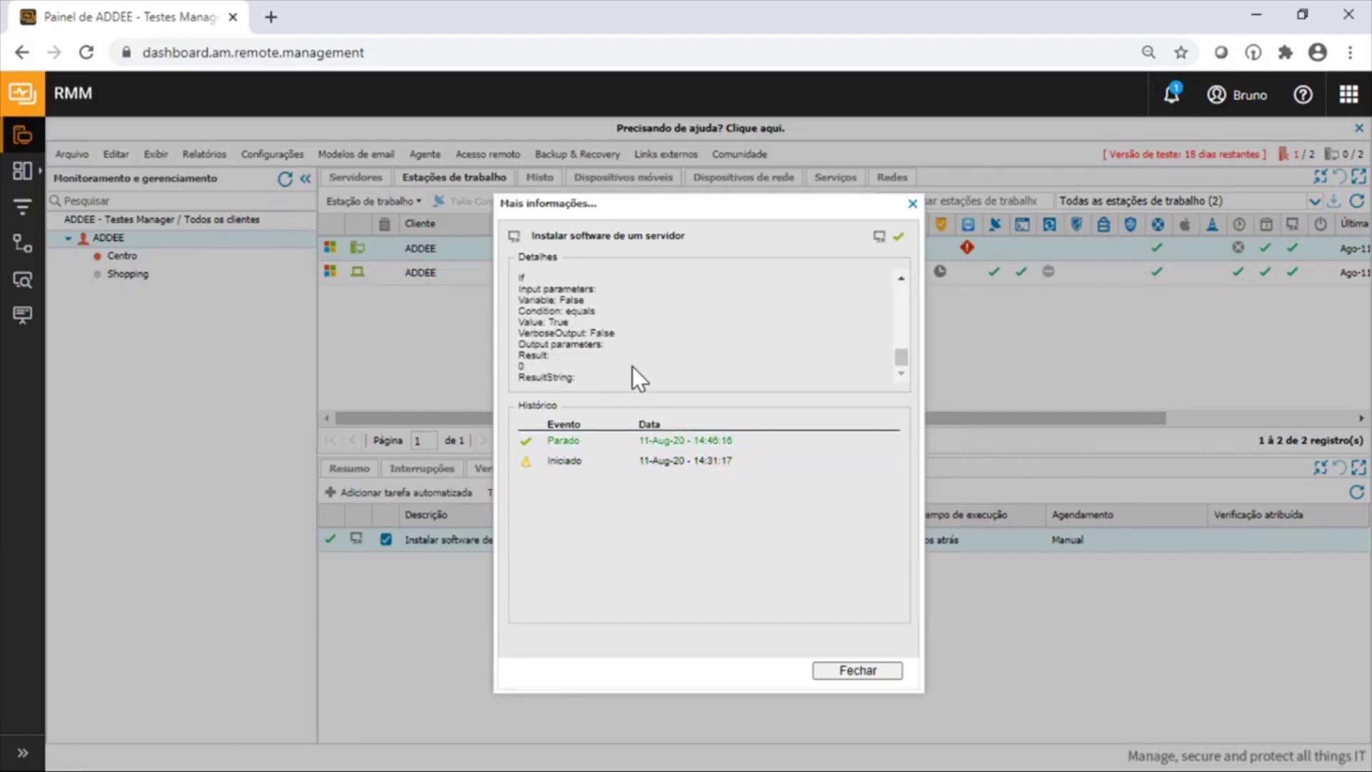
{"action": "left_click", "coordinate": [858, 671]}
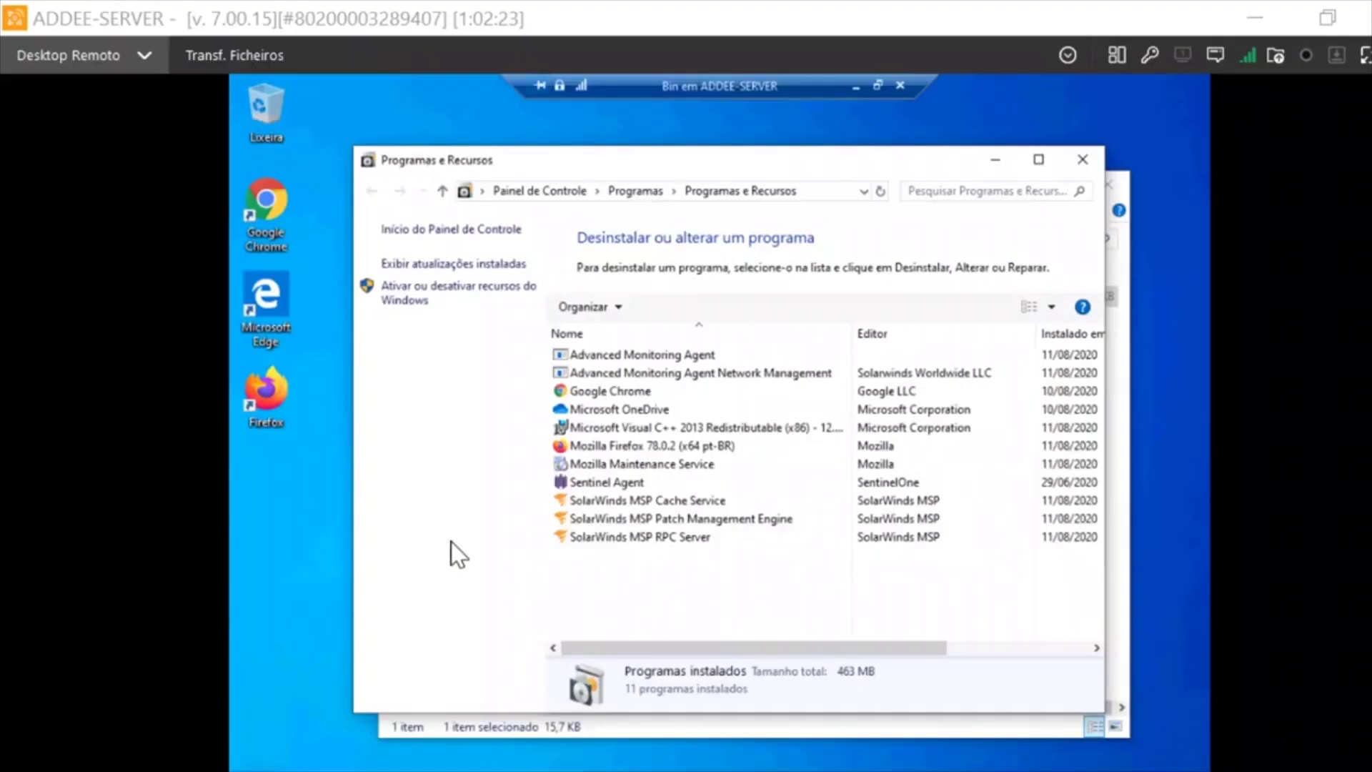
- In the remote desktop session, check Mozilla Firefox among the installed programs and read through log.txt in C:\Install
{"action": "left_click", "coordinate": [606, 450]}
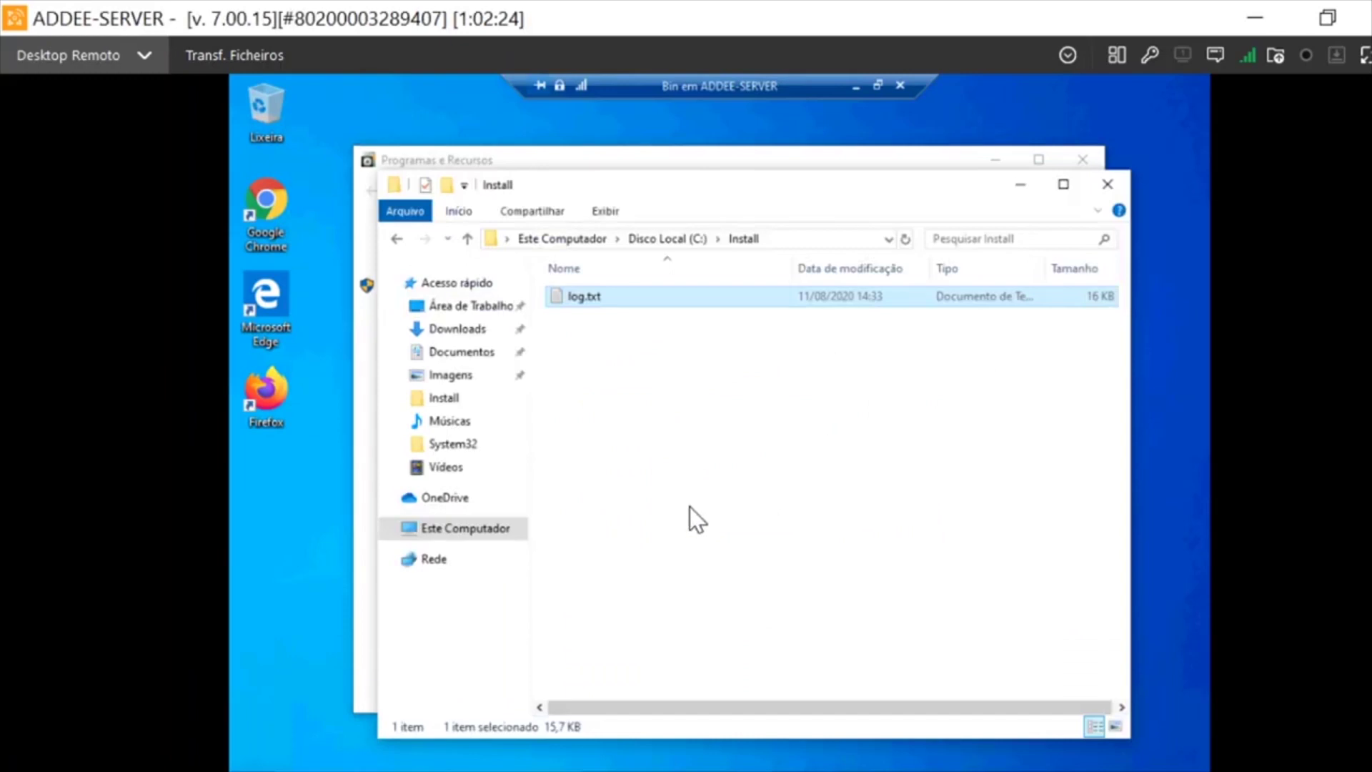
{"action": "double_click", "coordinate": [610, 300]}
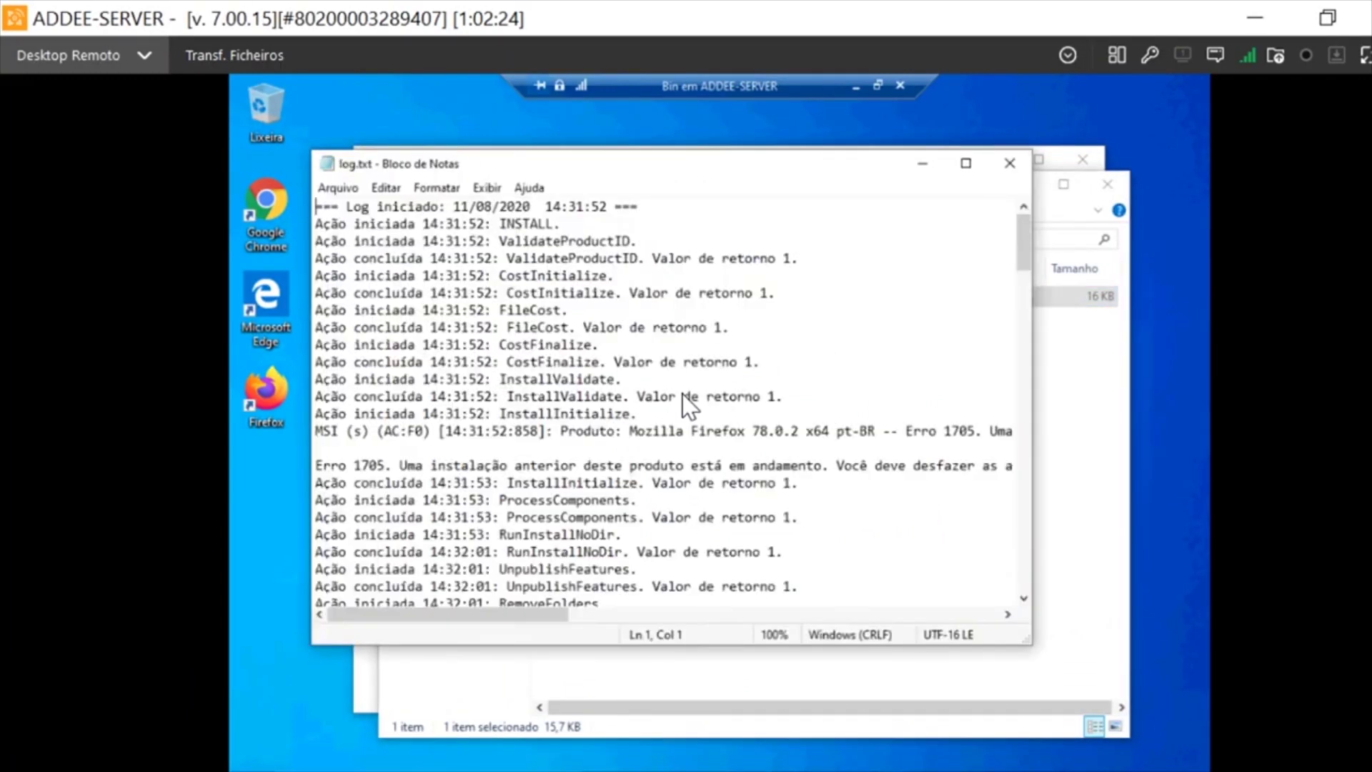
{"action": "scroll", "coordinate": [683, 389], "scroll_direction": "down", "scroll_amount": 15}
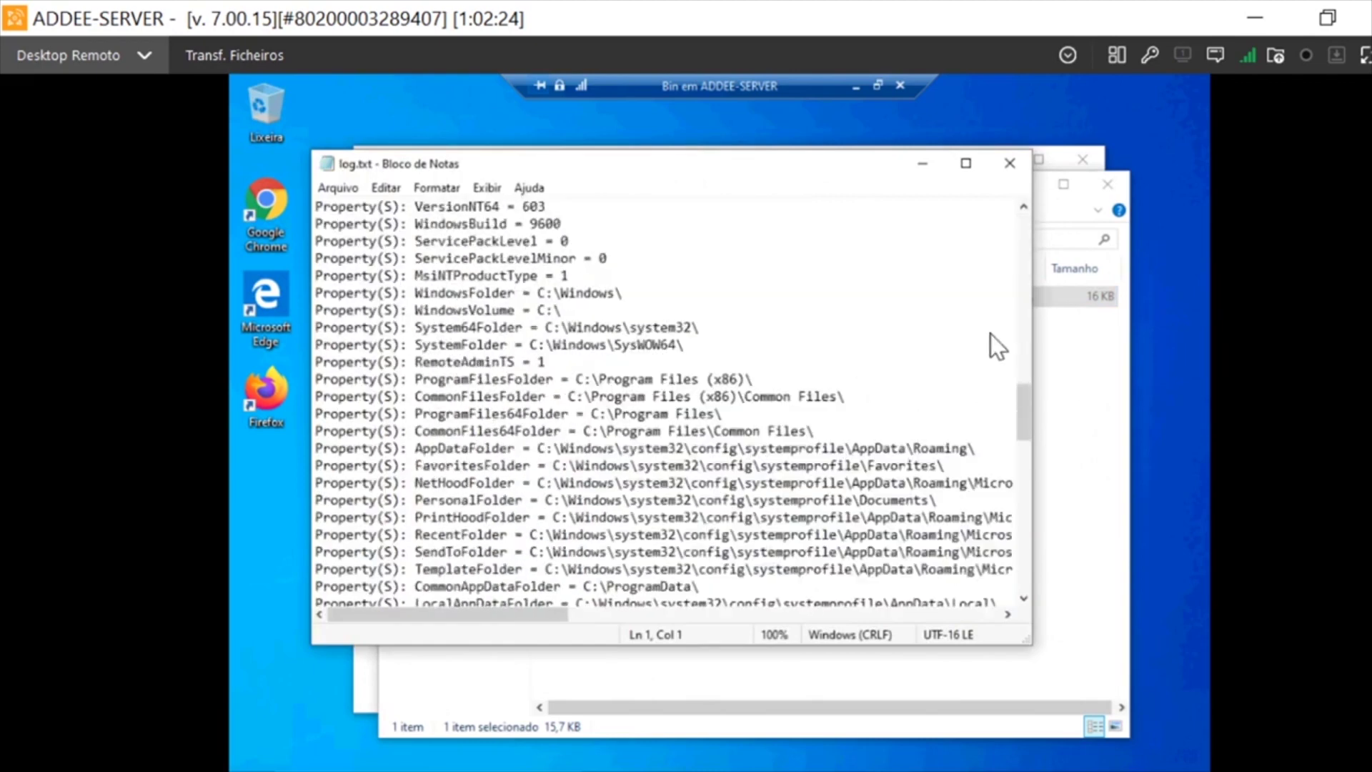
{"action": "left_click_drag", "start_coordinate": [1023, 434], "coordinate": [1020, 581]}
- Switch back to the RMM dashboard and select the "Desinstalar aplicativo (MSI)" script for a new automated task
{"action": "key", "text": "alt+Tab"}
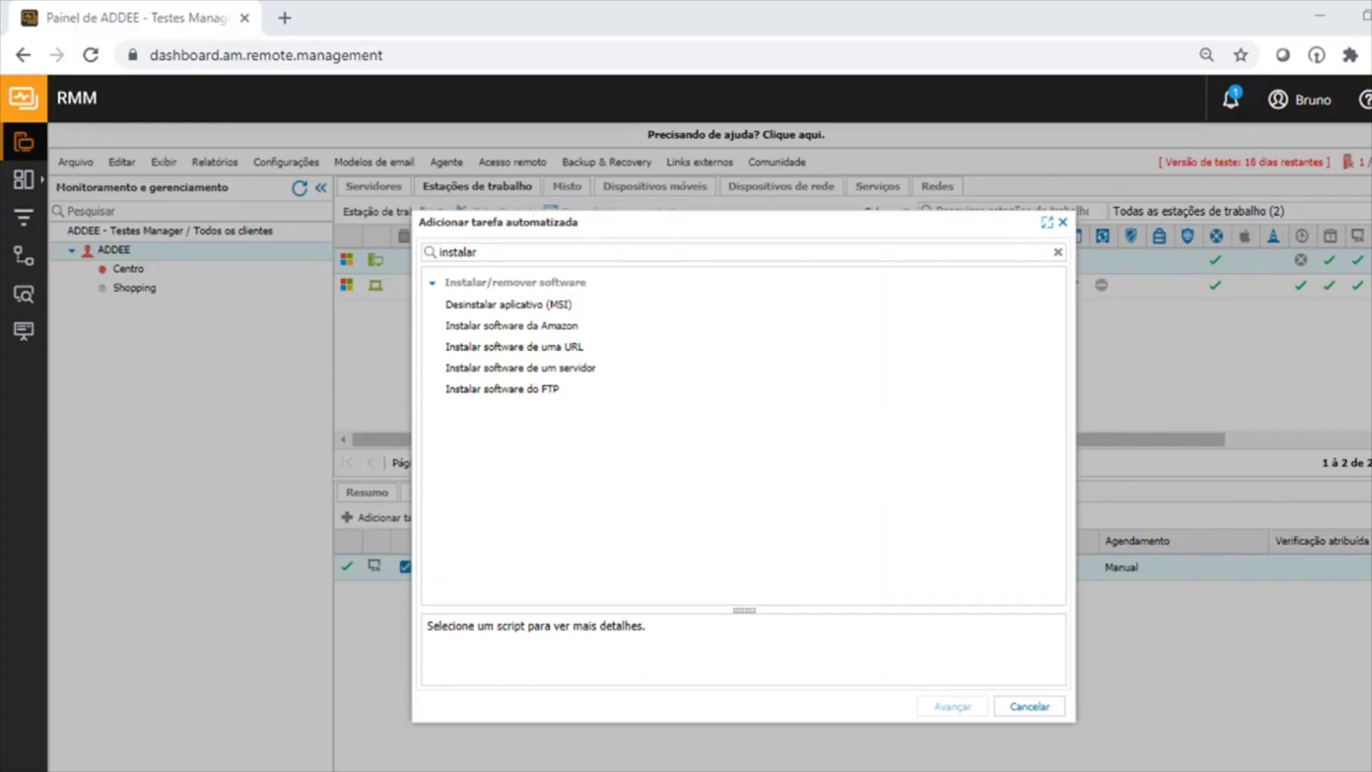
{"action": "left_click", "coordinate": [508, 304]}
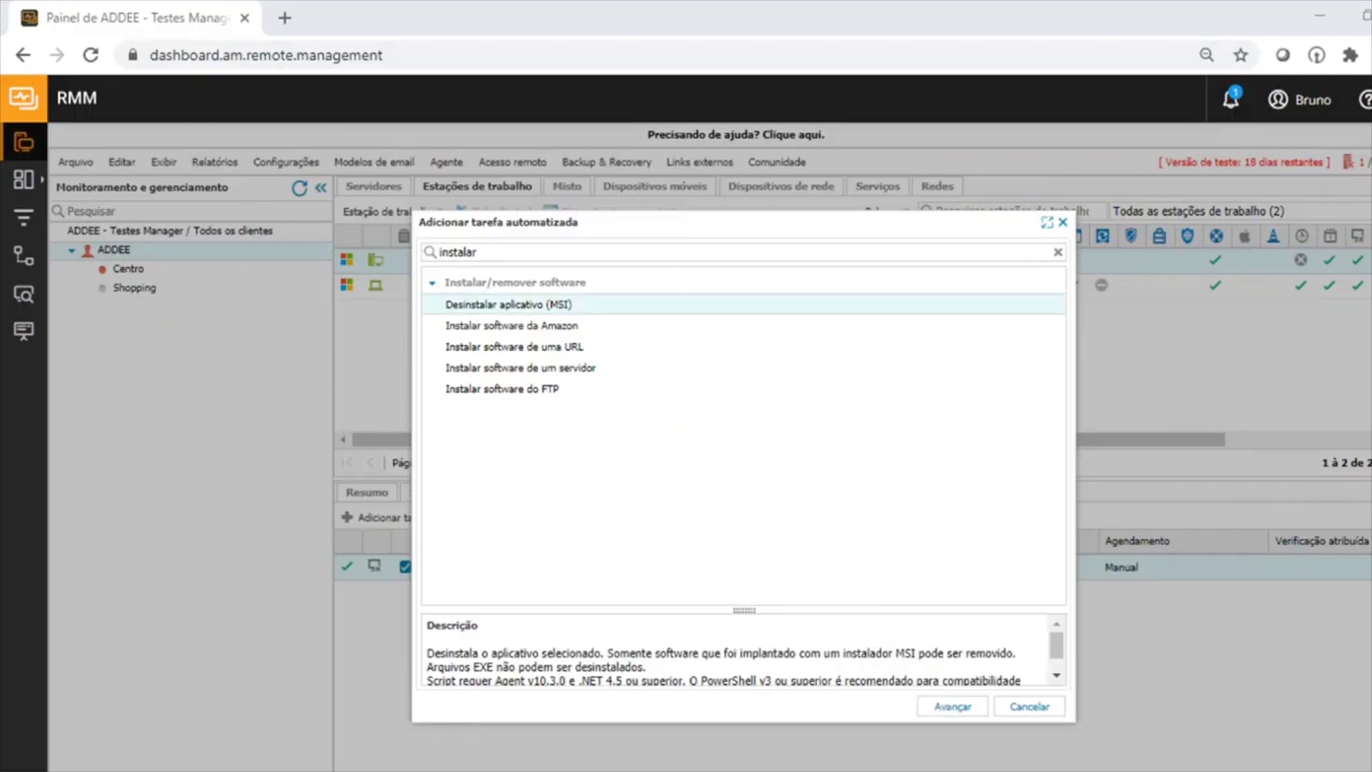